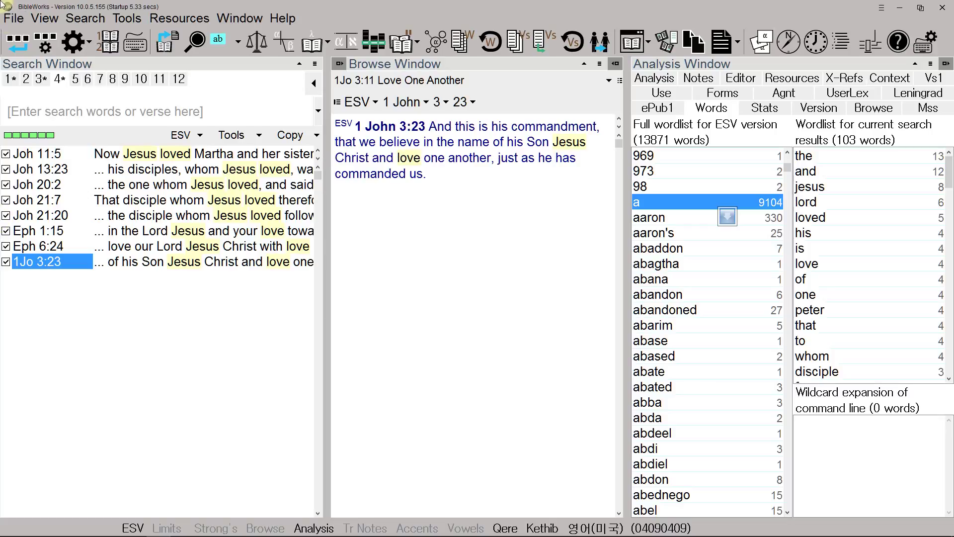
Open the Phrase Matching Tool for 1Jo 3:23 and reposition its window over the main workspace
left_click(127, 18)
mouse_move(132, 36)
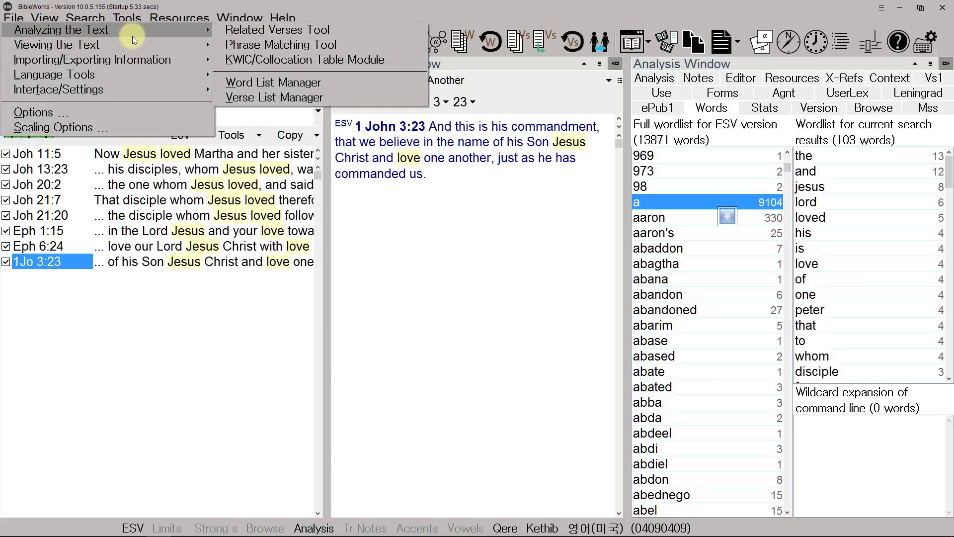
left_click(349, 44)
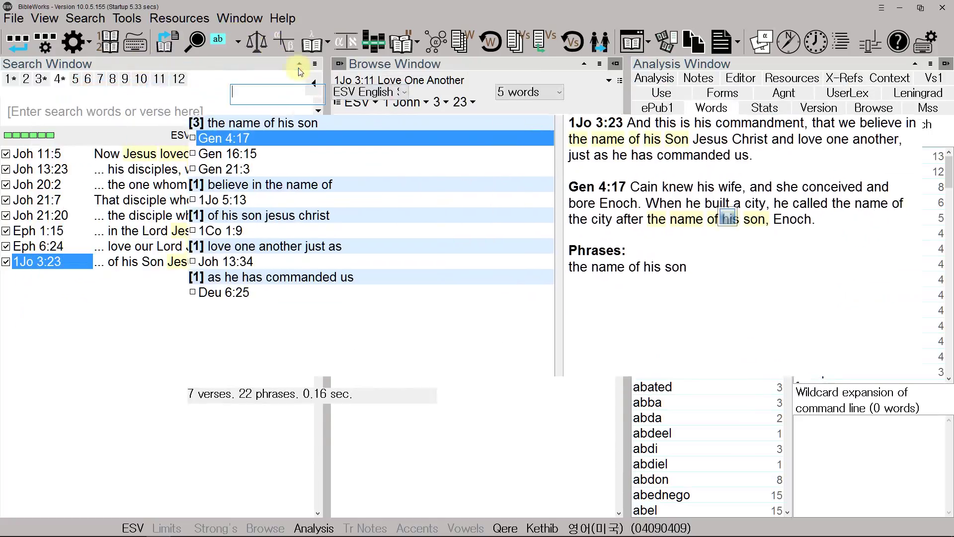
left_click(899, 8)
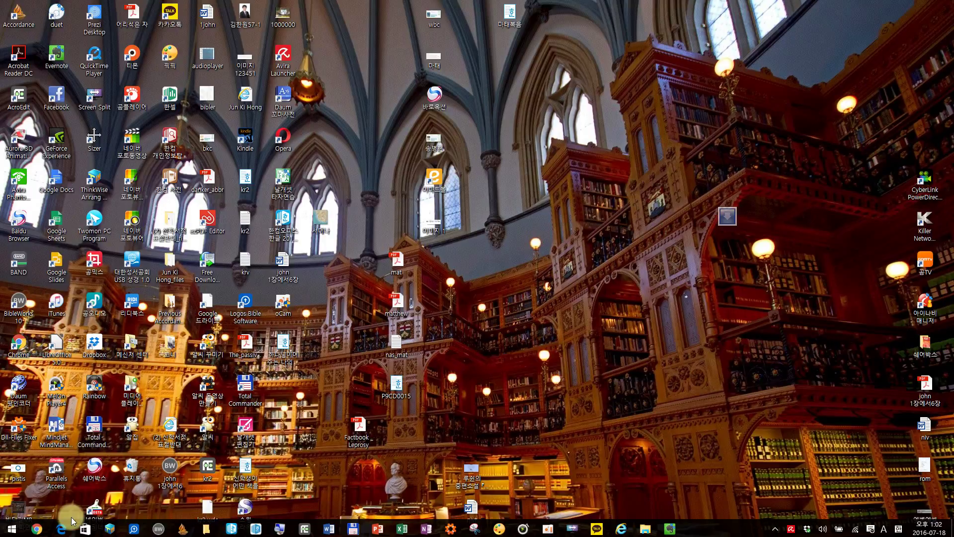
left_click(159, 528)
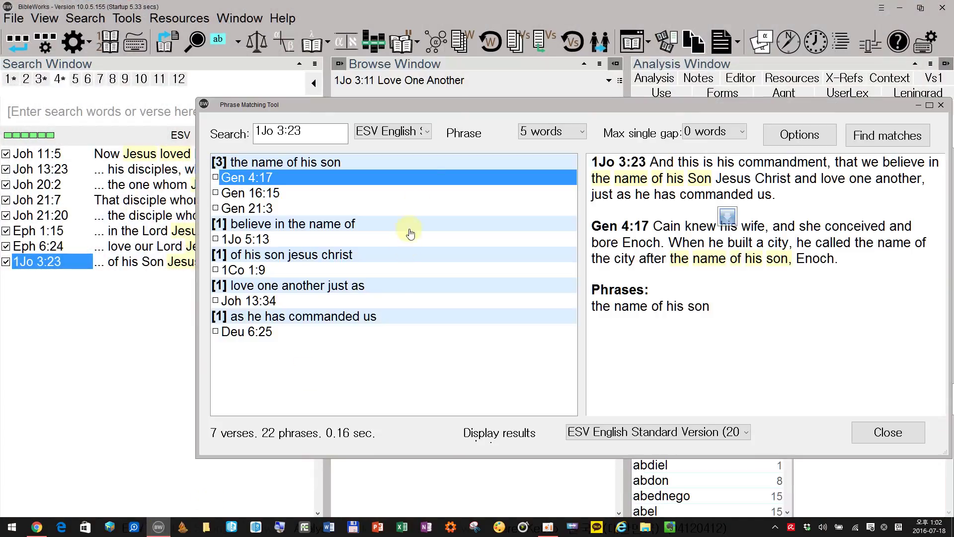
left_click_drag(456, 106, 321, 85)
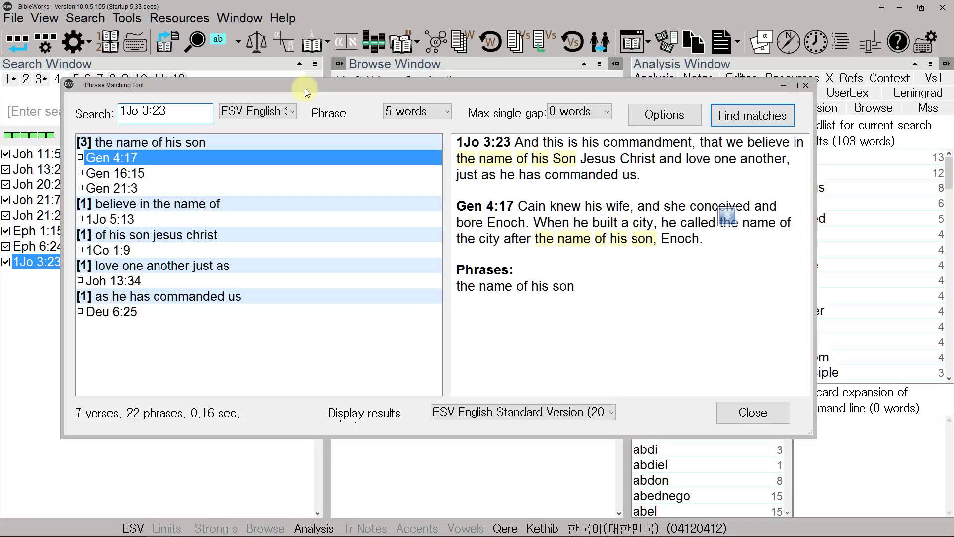
Switch the phrase search version to GNT NA28 Greek and back to the ESV English version
left_click(269, 111)
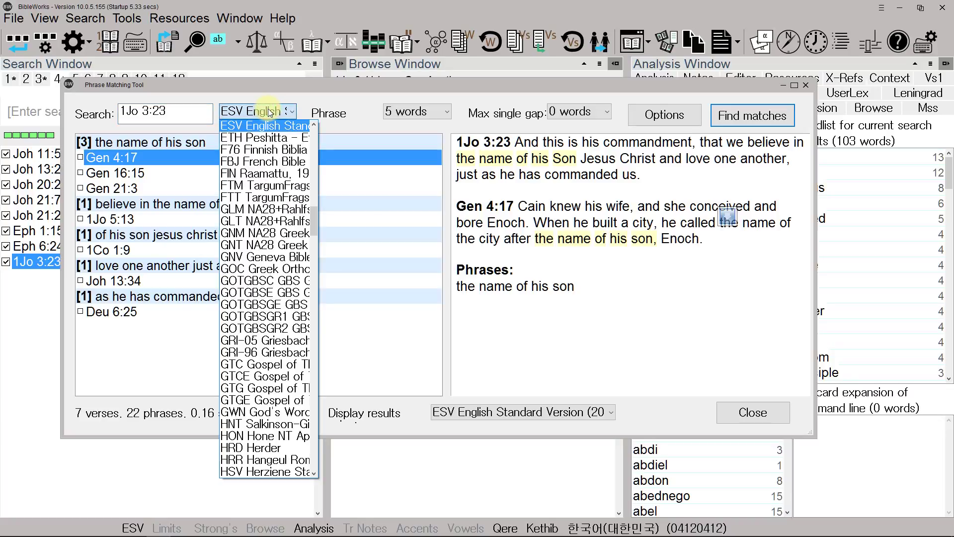
left_click(314, 245)
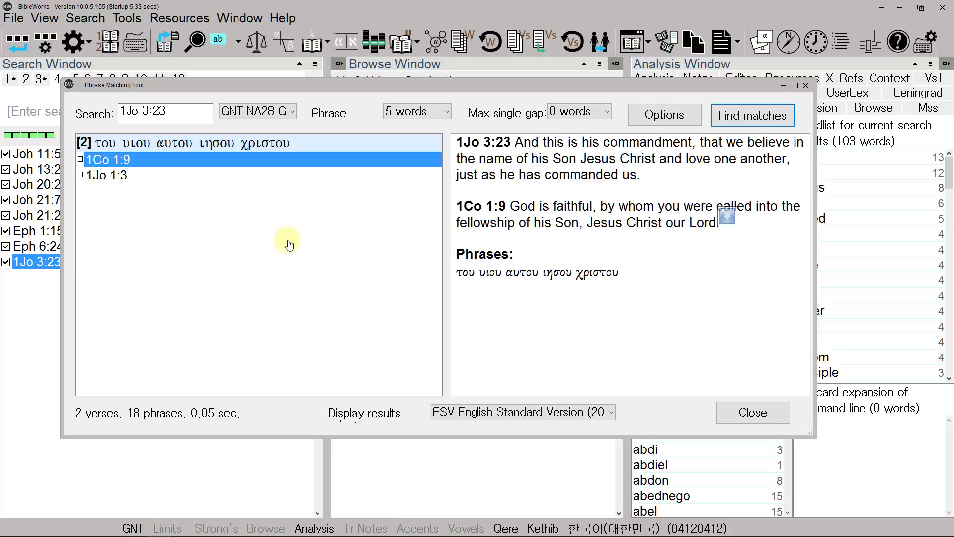
left_click(279, 115)
mouse_move(312, 222)
left_mouse_down()
mouse_move(323, 144)
mouse_move(324, 210)
left_mouse_up()
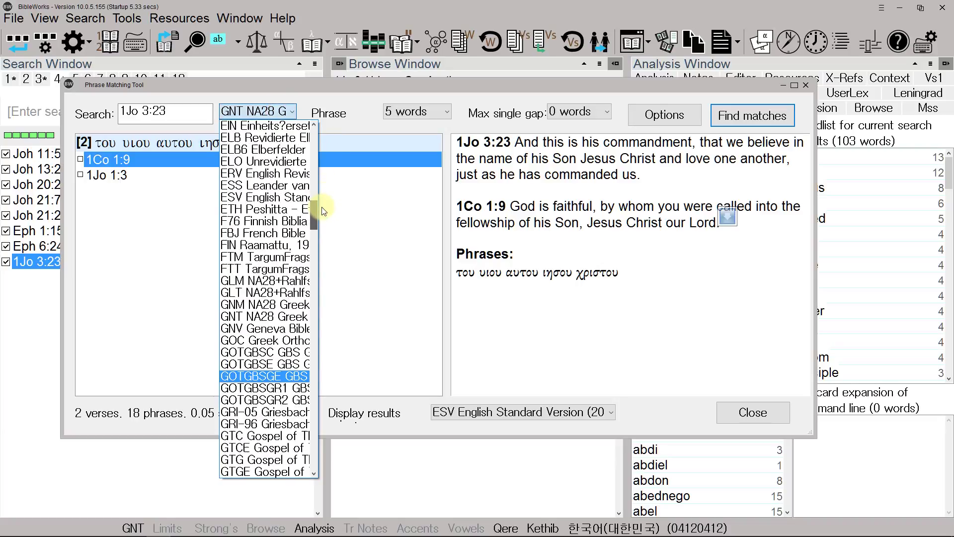
left_click(307, 204)
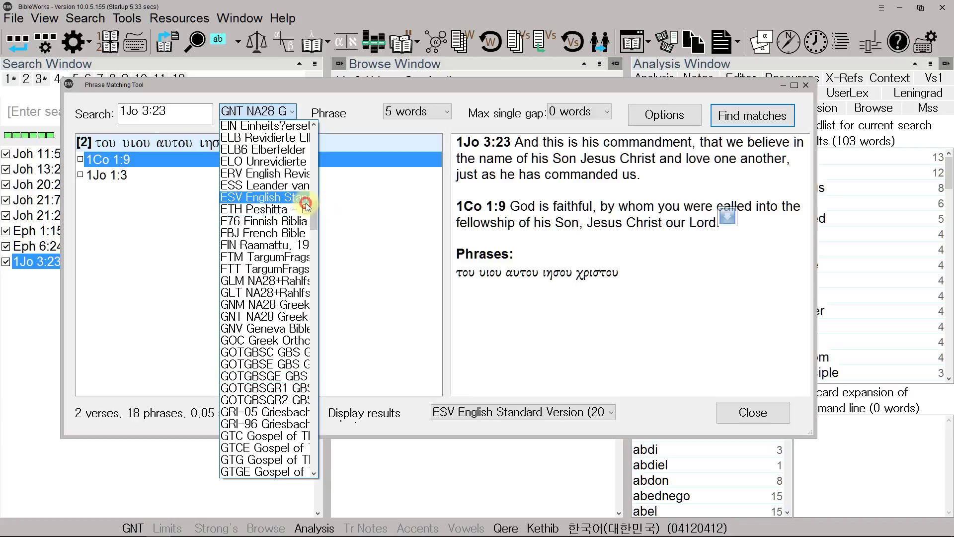
Set the phrase length to 4 words, find the matches and look through the list of matching verses
left_click(420, 115)
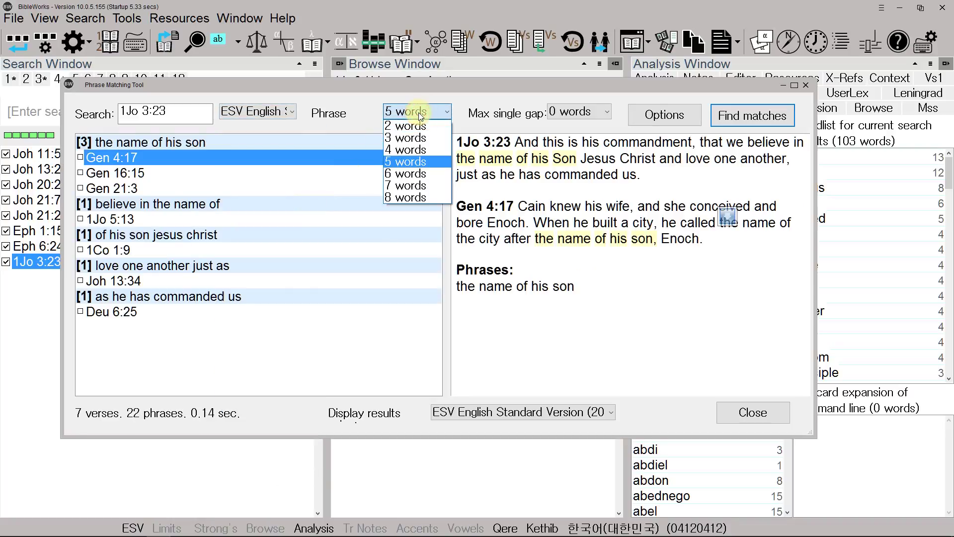
left_click(410, 149)
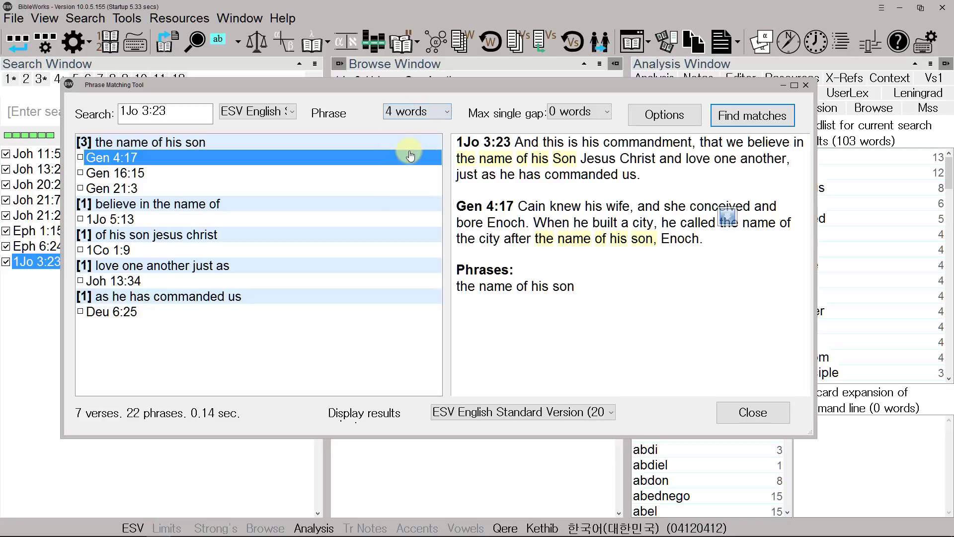
left_click(764, 116)
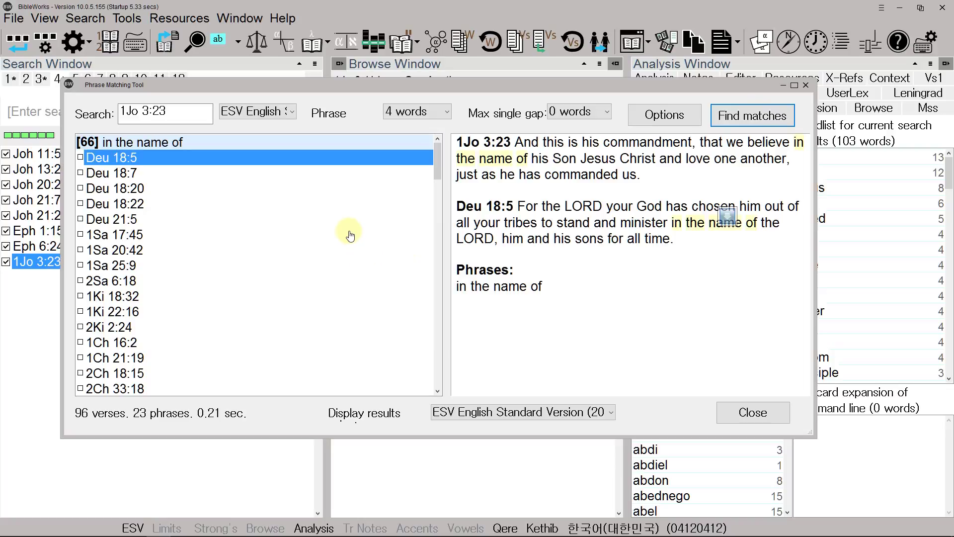
scroll(278, 236, "down", 3)
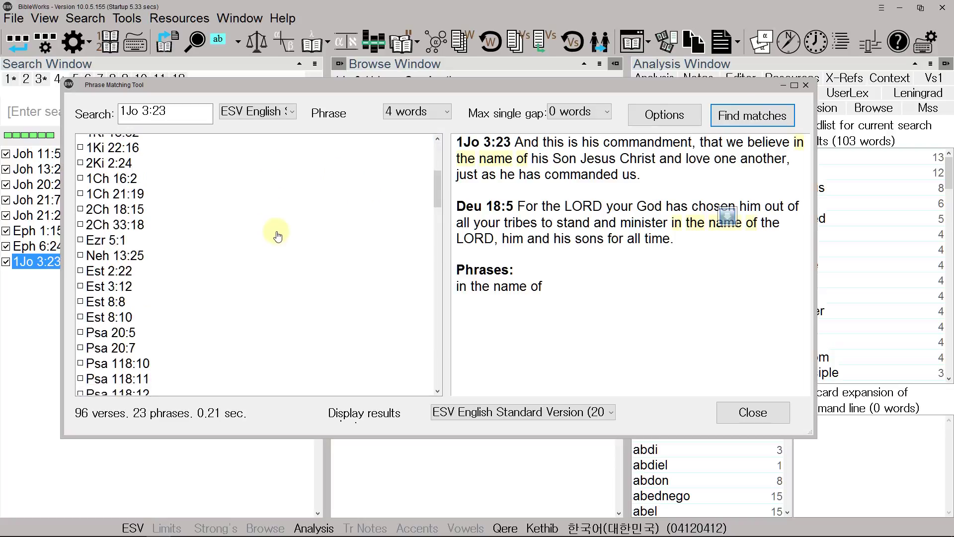
scroll(277, 235, "down", 20)
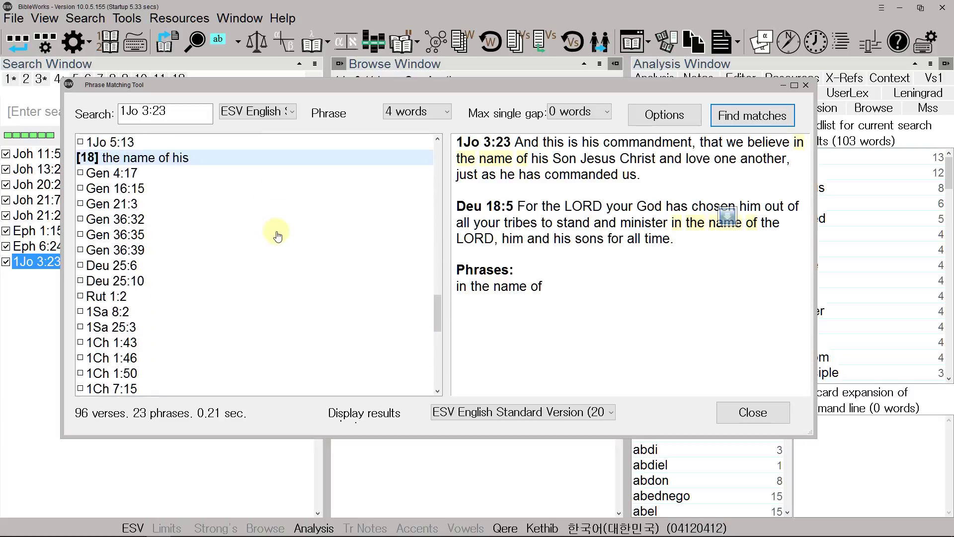
scroll(277, 236, "down", 2)
scroll(277, 236, "up", 3)
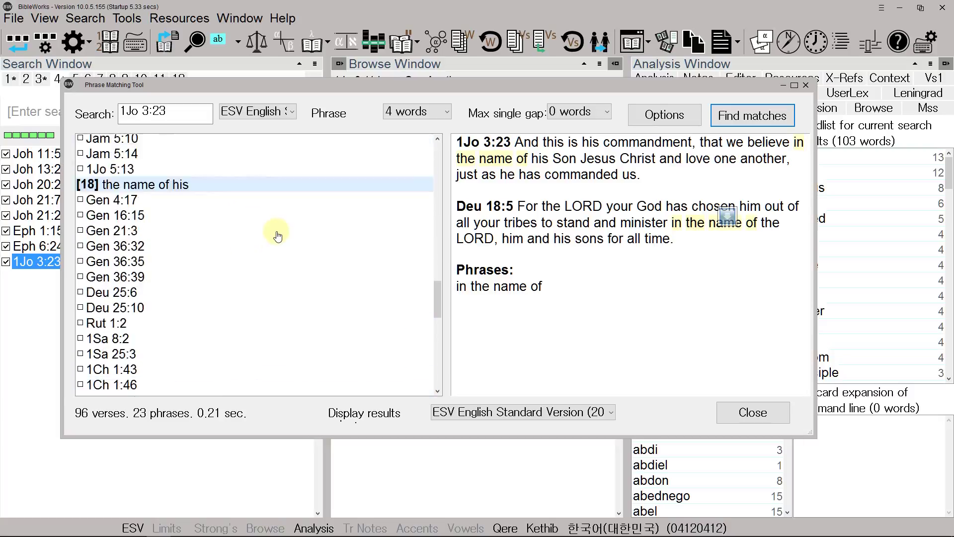
scroll(276, 233, "down", 9)
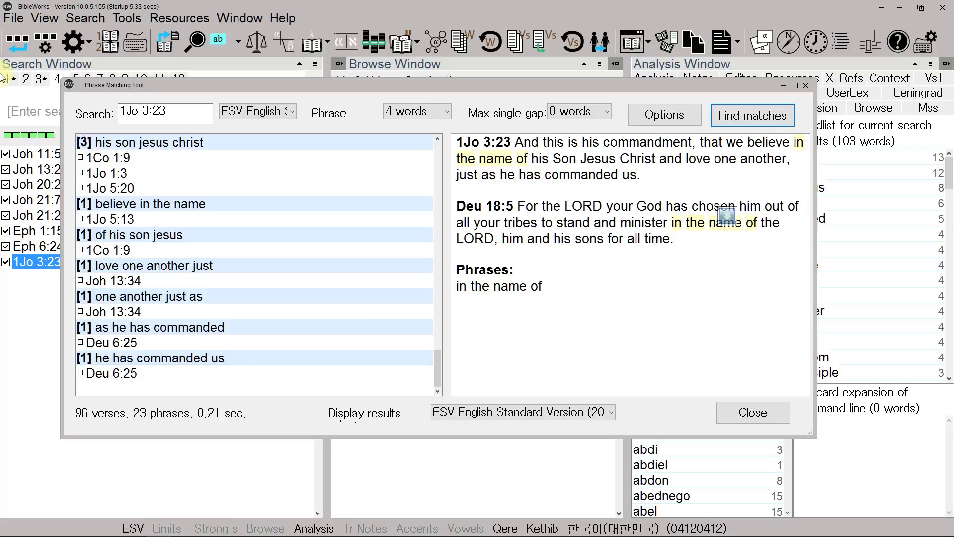
left_click(3, 277)
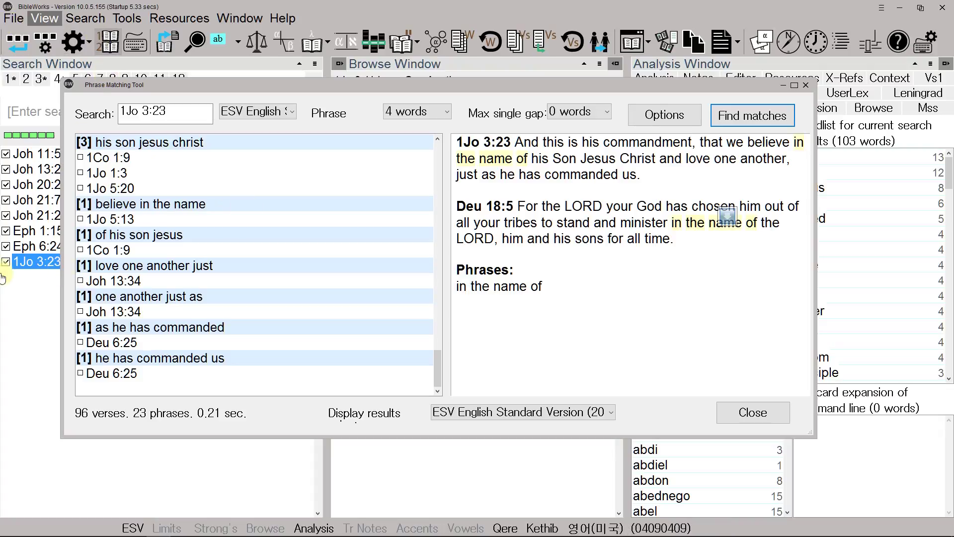
Set the phrase length to 6 words and find the matches for 1Jo 3:23
left_click(418, 112)
left_click(427, 173)
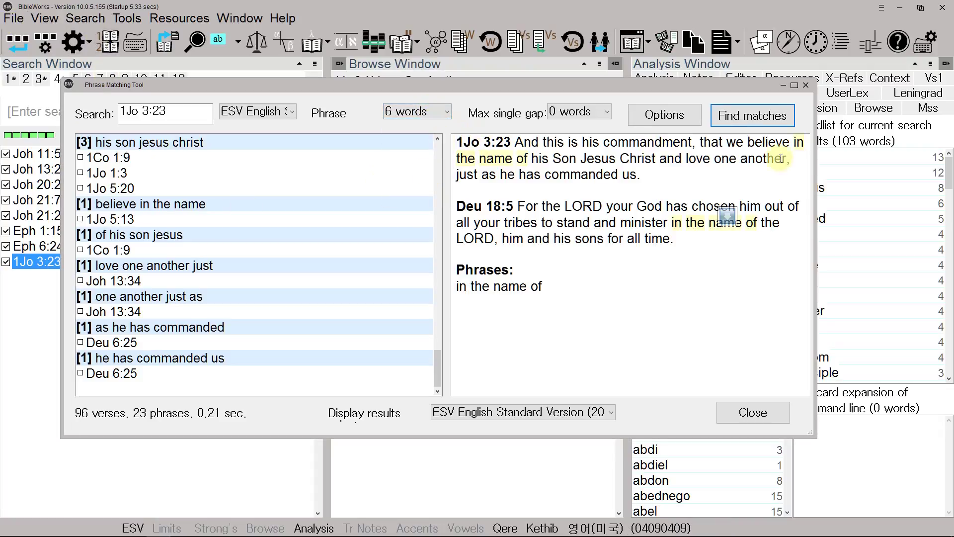
left_click(739, 119)
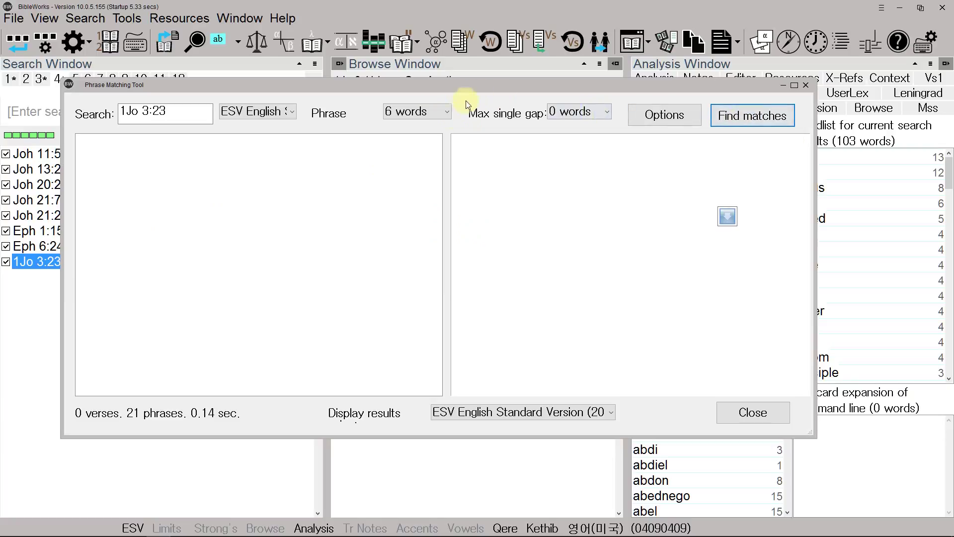
Set the phrase length to 5 words and find the matches again
left_click(437, 112)
left_click(421, 162)
left_click(763, 116)
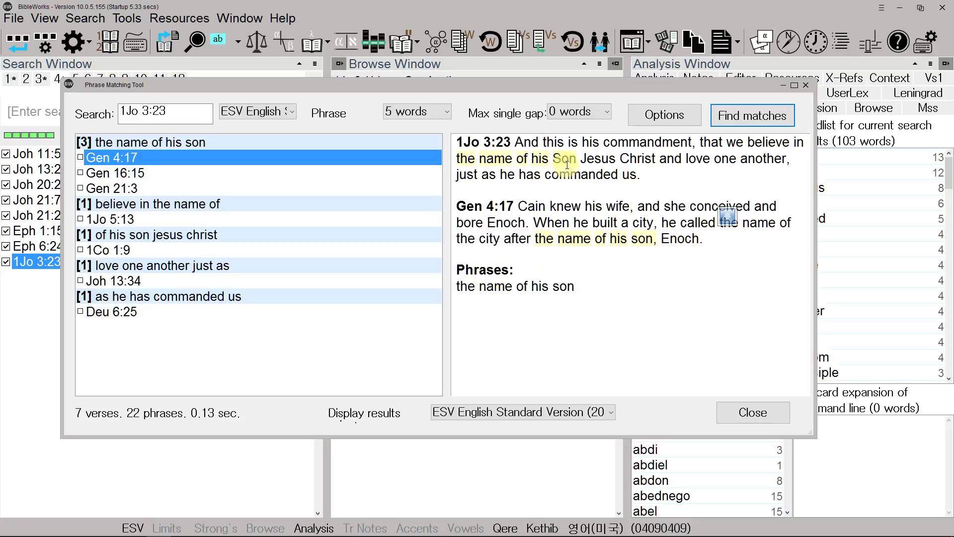
Find matches with a maximum single gap of 1 word and display the 1Sa 8:2 match
left_click(556, 112)
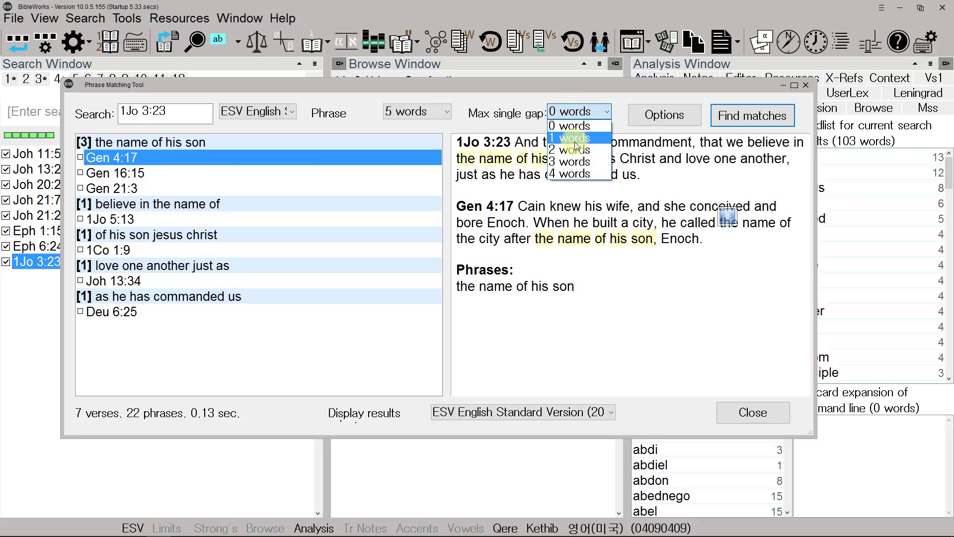
left_click(573, 140)
left_click(745, 114)
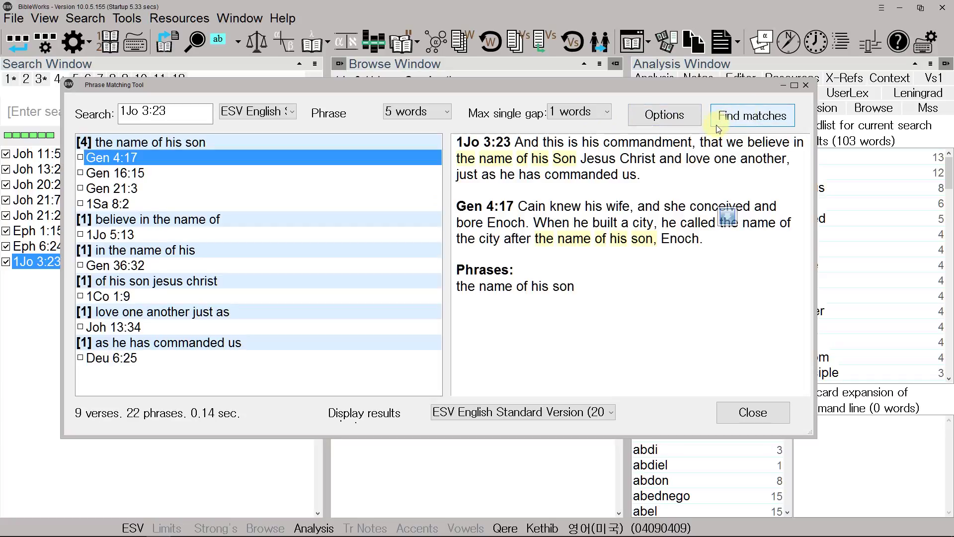
left_click(115, 205)
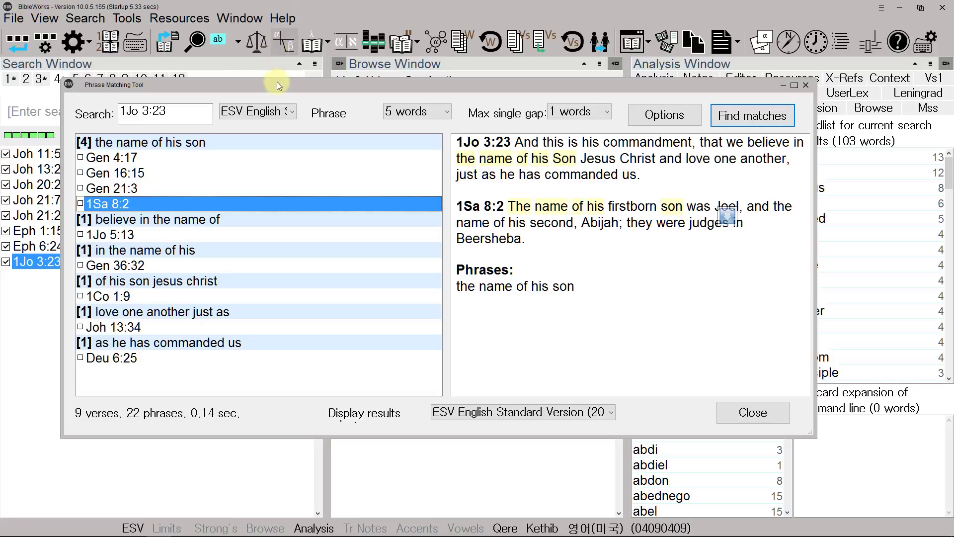
Enable searching all Display versions in the same language and rerun the phrase match
left_click(667, 120)
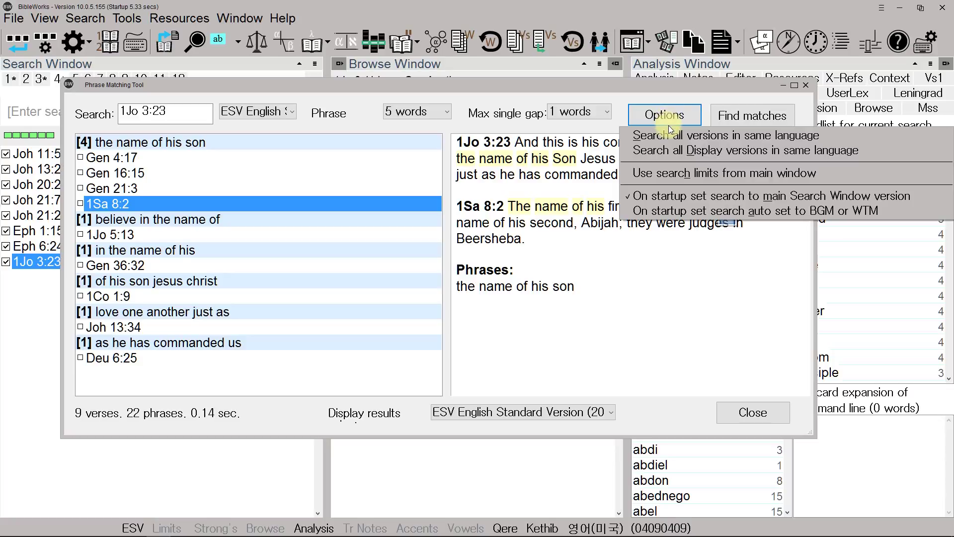
left_click(589, 314)
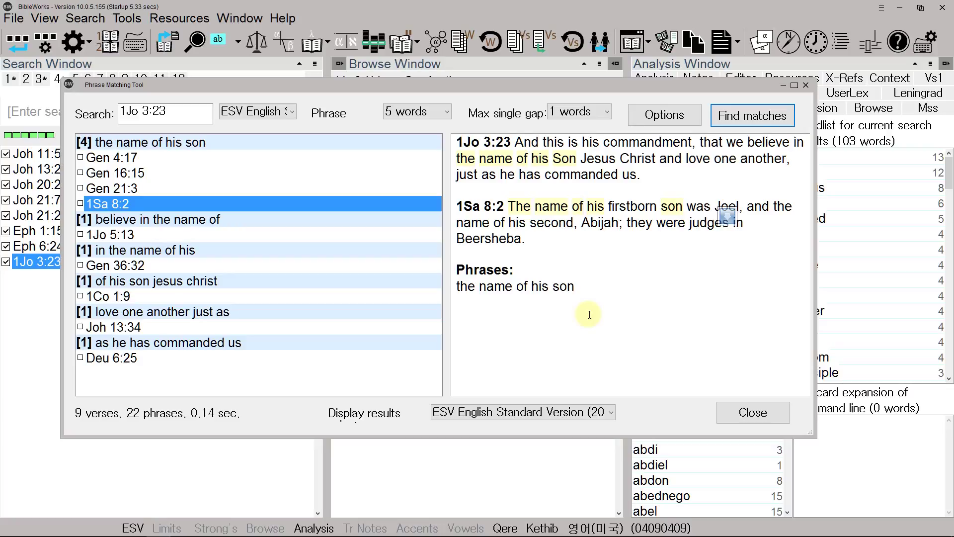
left_click(659, 110)
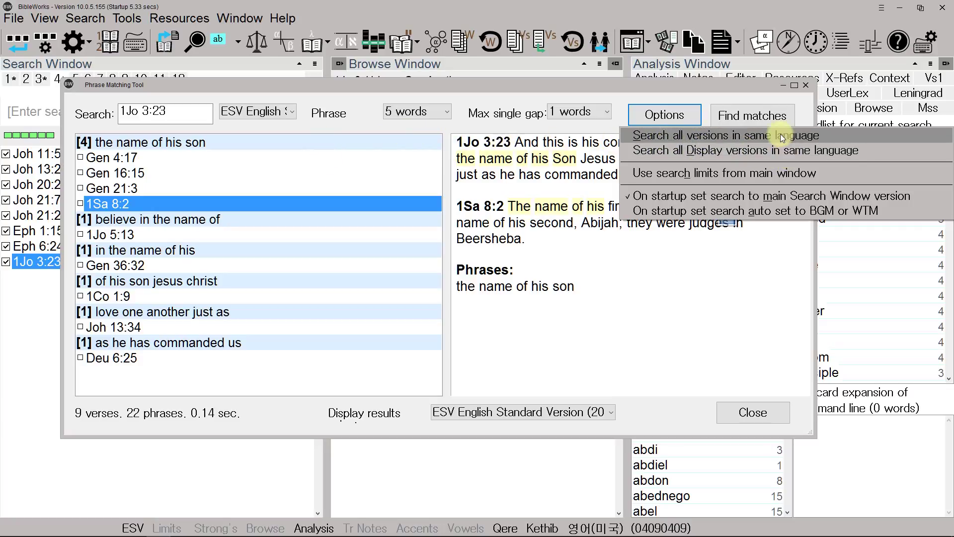
left_click(781, 149)
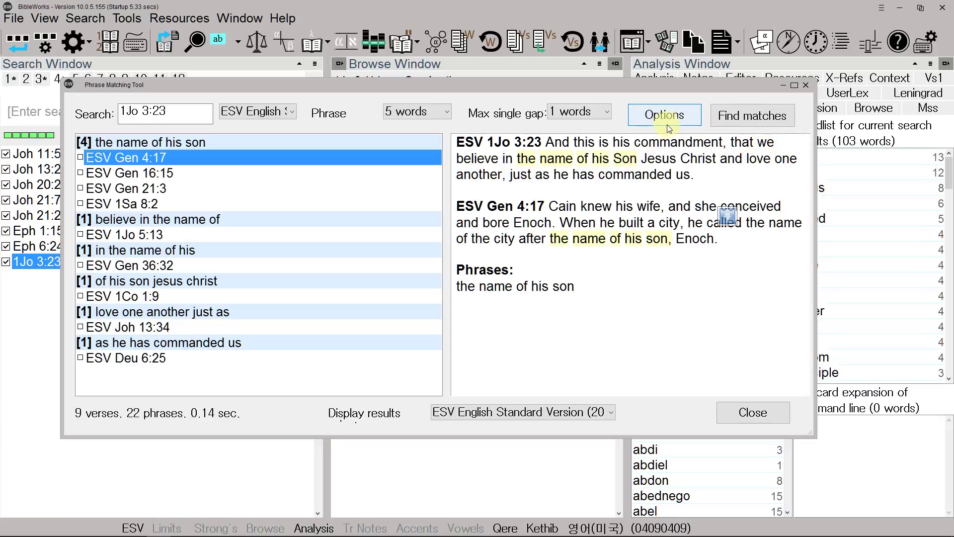
left_click(752, 117)
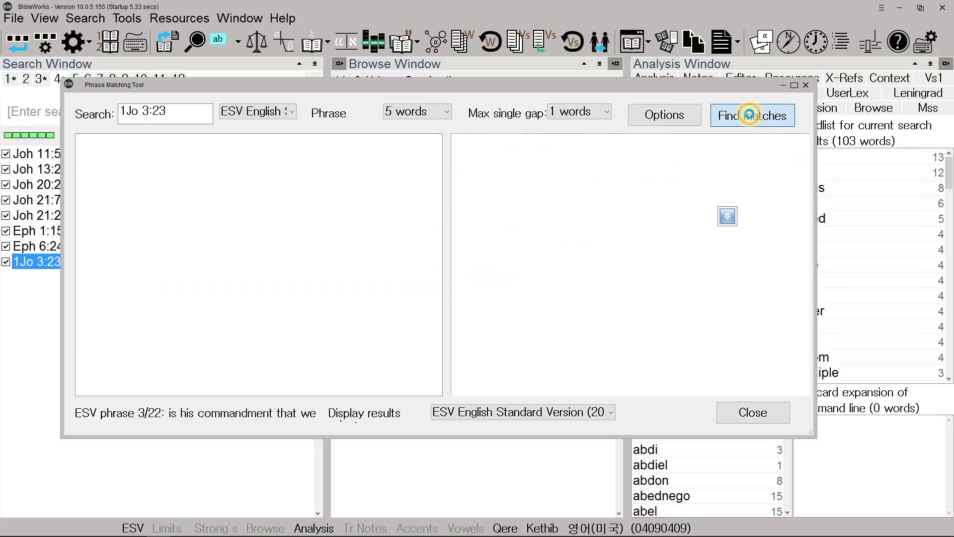
left_click(734, 119)
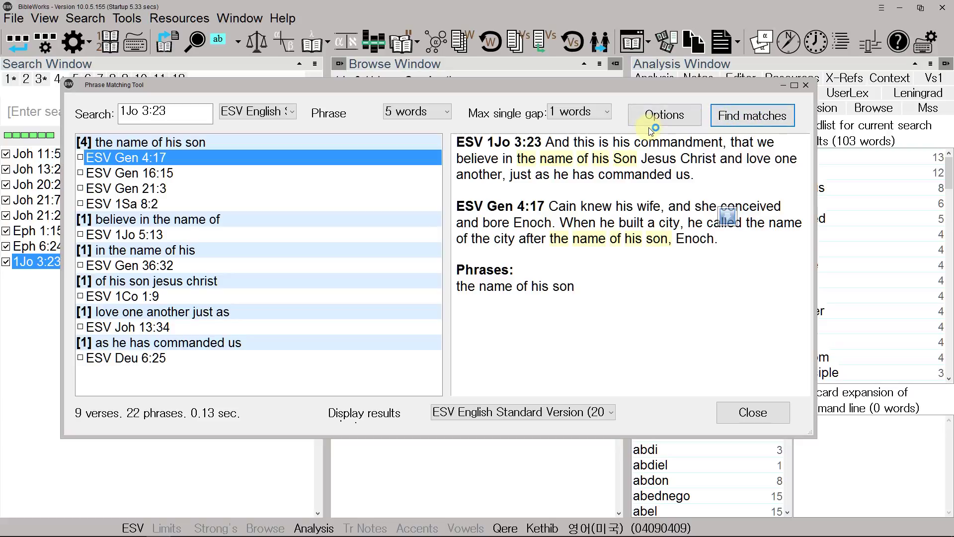
Maximize the Phrase Matching Tool window and turn off searching all Display versions in the same language
left_click(666, 122)
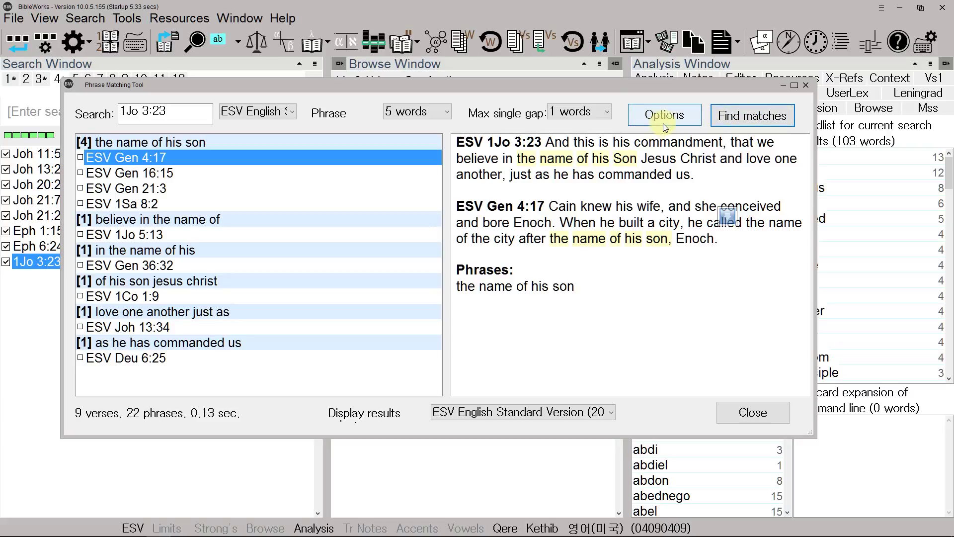
left_click_drag(561, 88, 613, 4)
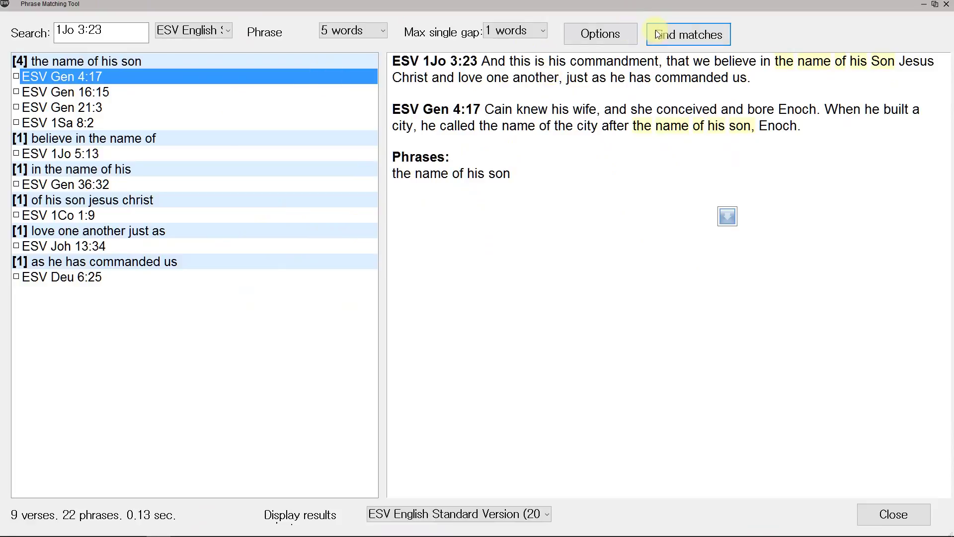
left_click(599, 40)
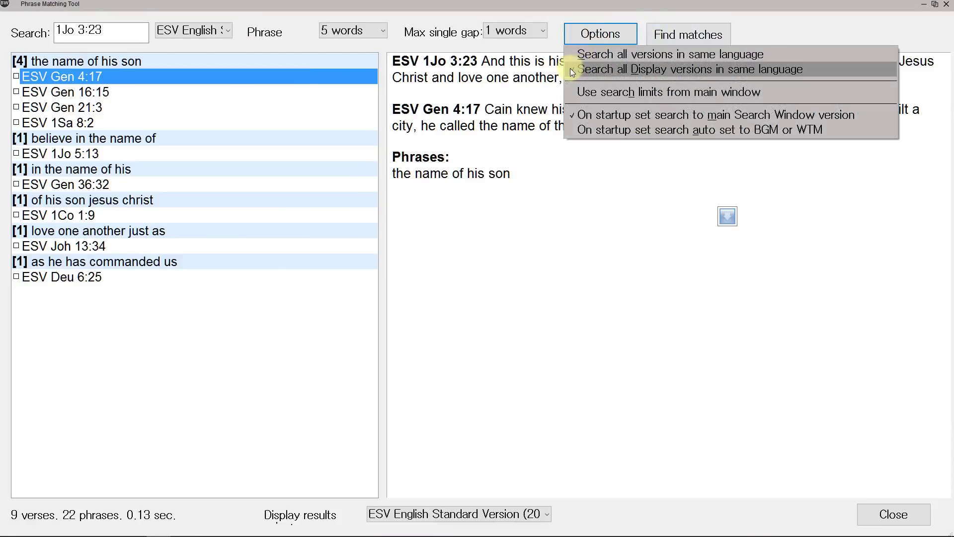
left_click(572, 72)
Extend the phrase search for 1Jo 3:23 to all versions in the same language
left_click(611, 34)
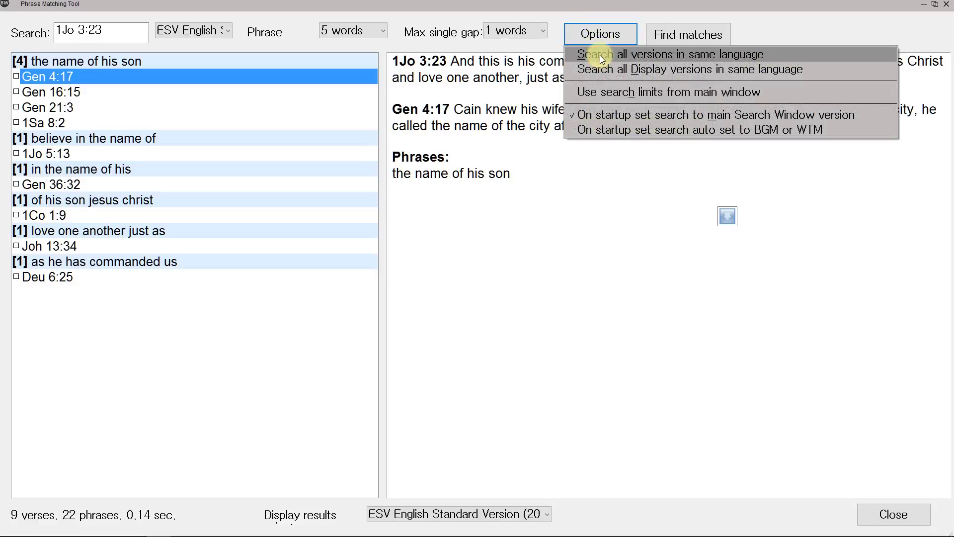
left_click(600, 55)
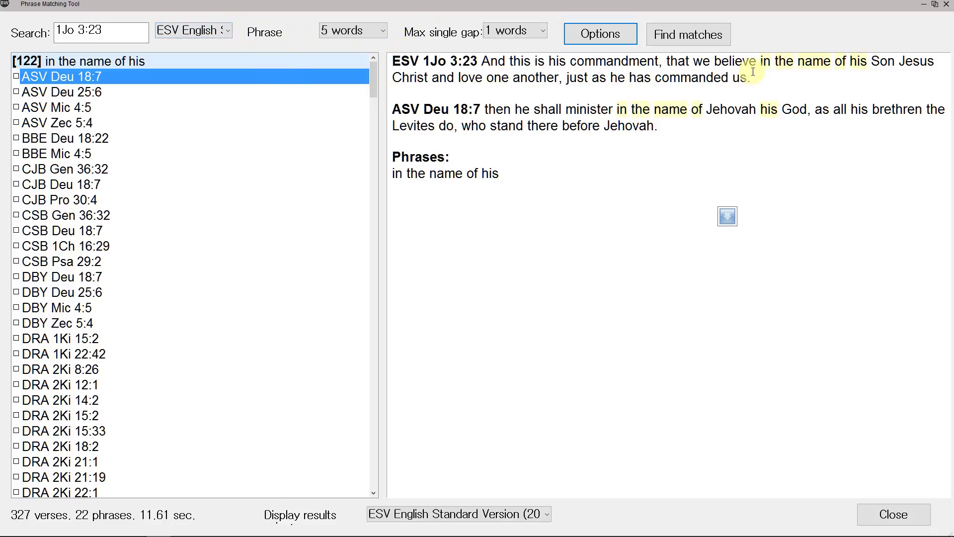
Turn off searching all versions in the same language and find phrase matches for john 3:16
left_click(626, 33)
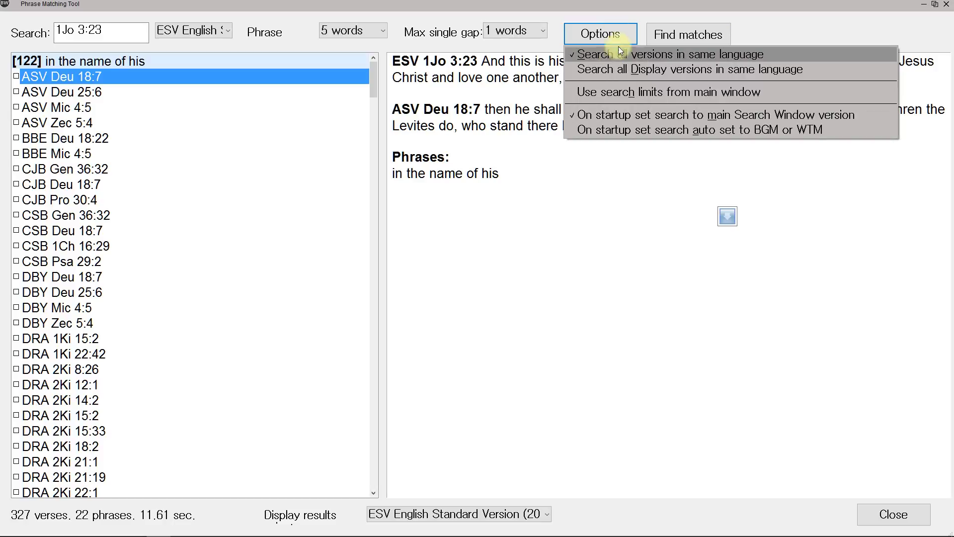
left_click(573, 57)
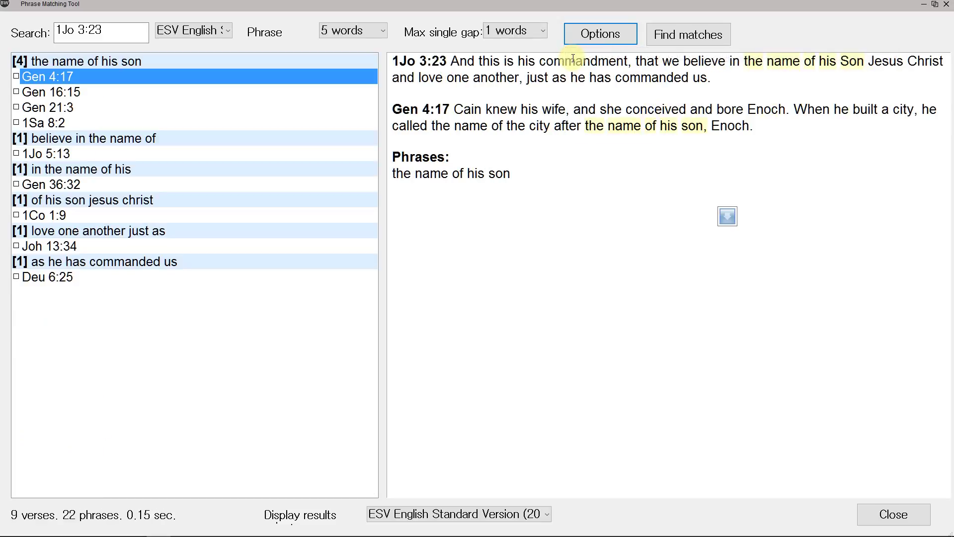
left_click(106, 29)
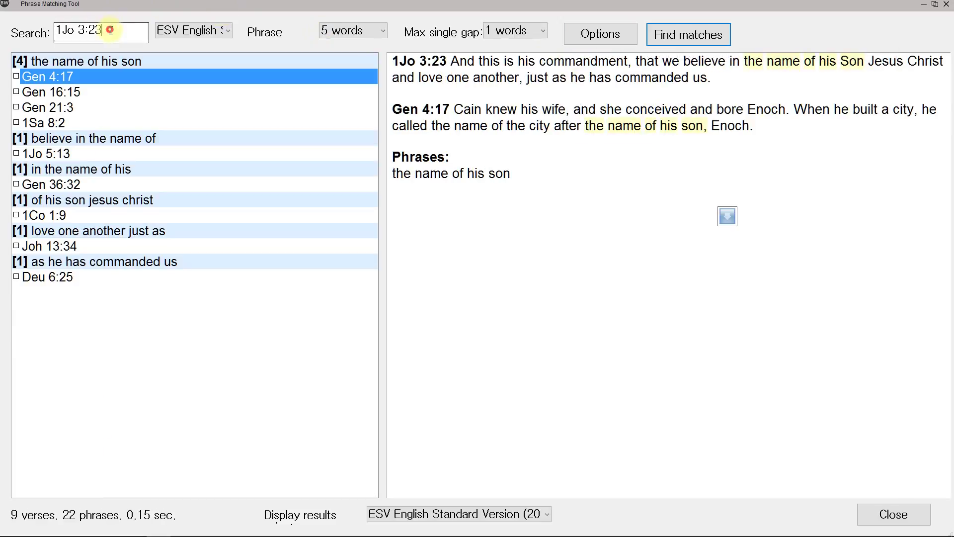
key("BackSpace")
key("BackSpace")
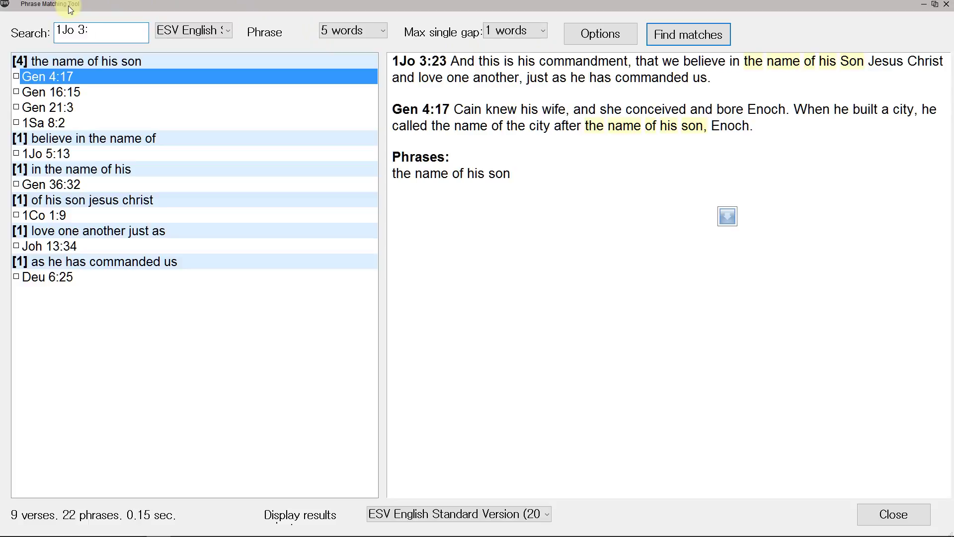
type("1")
key("BackSpace")
key("BackSpace")
key("BackSpace")
key("BackSpace")
key("BackSpace")
key("BackSpace")
key("BackSpace")
type("john 3:16")
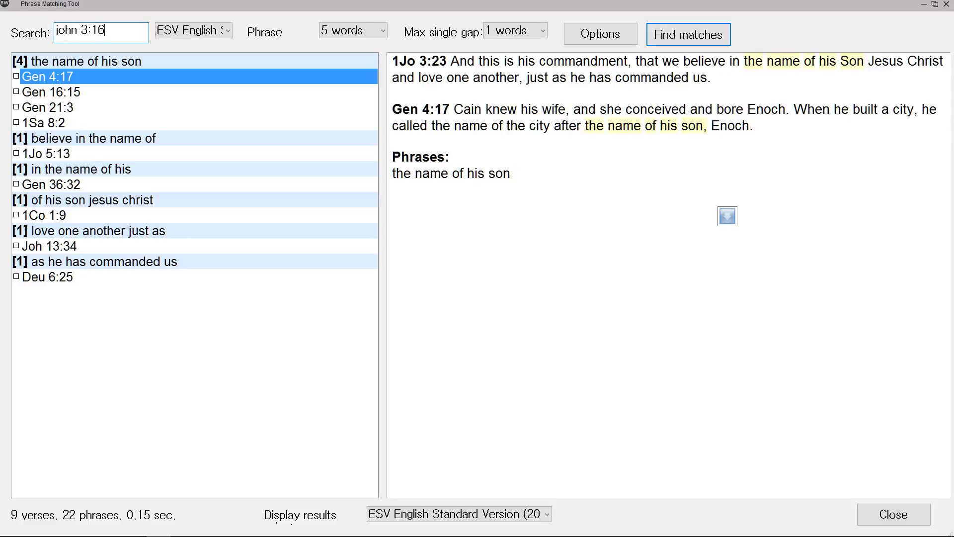
key("Return")
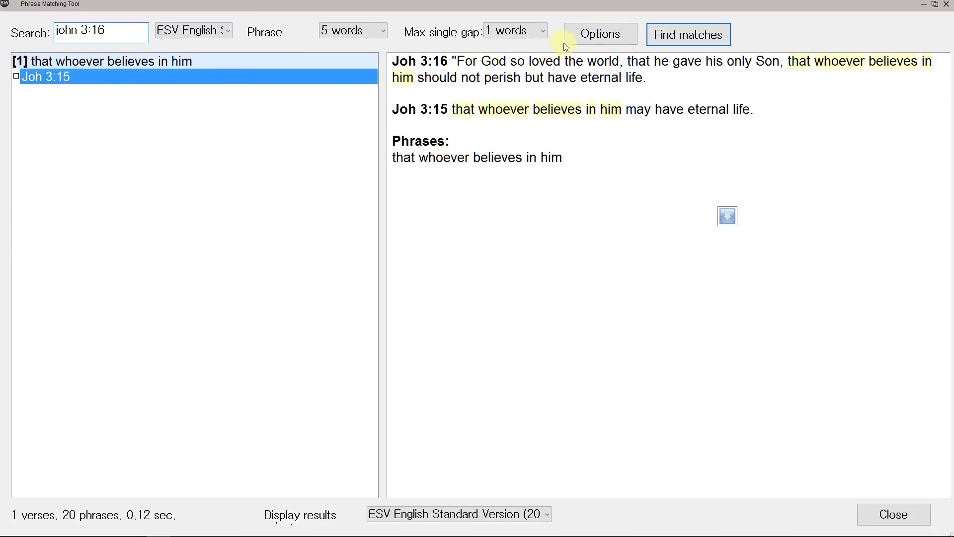
Extend the john 3:16 phrase search to all versions in the same language and display the RPTE Joh 3:15 match
left_click(600, 31)
left_click(616, 60)
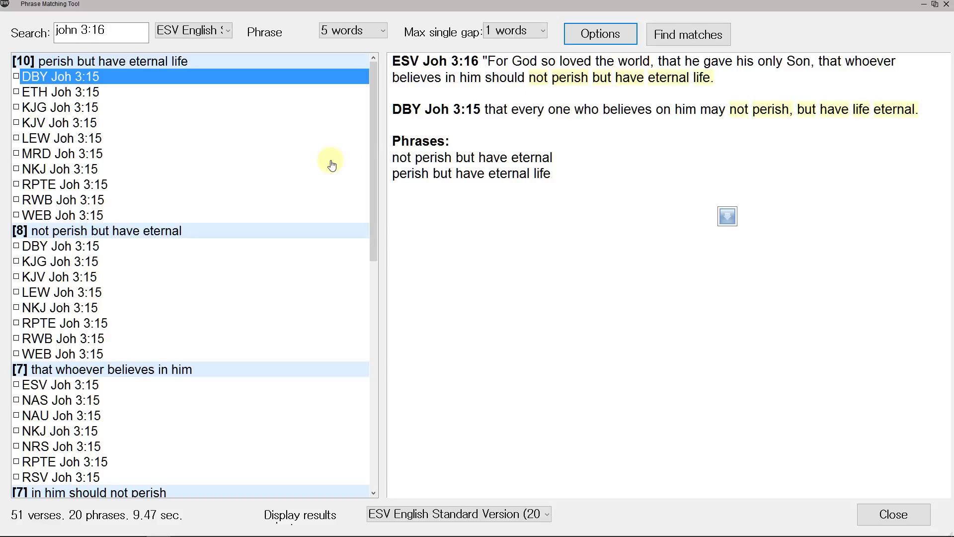
left_click_drag(376, 132, 389, 362)
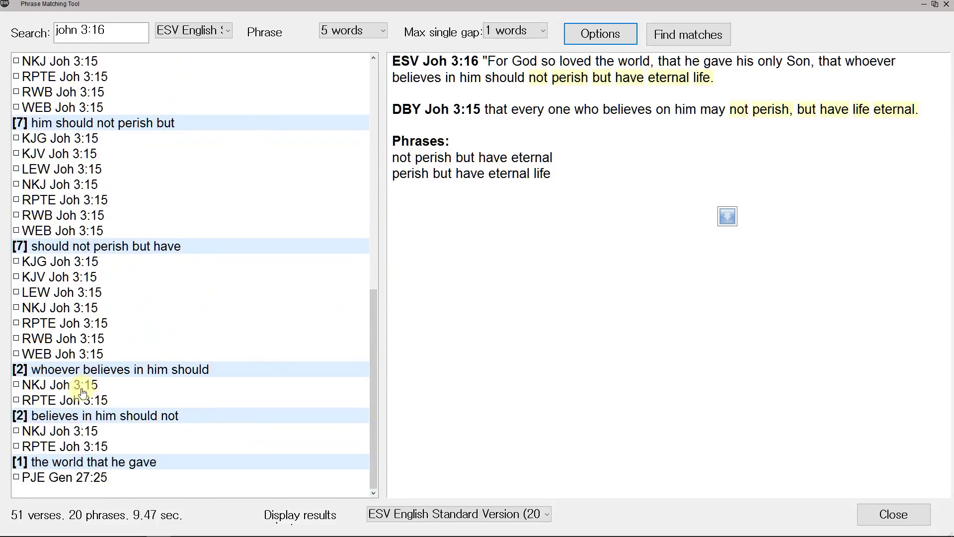
left_click(36, 403)
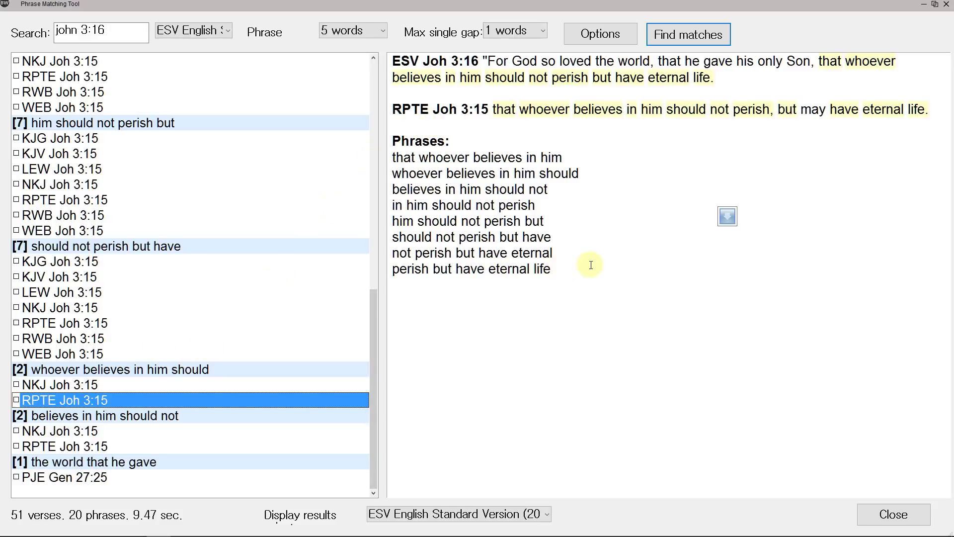
Close the Phrase Matching Tool and widen the Search Window at the expense of the Analysis Window
left_click(947, 4)
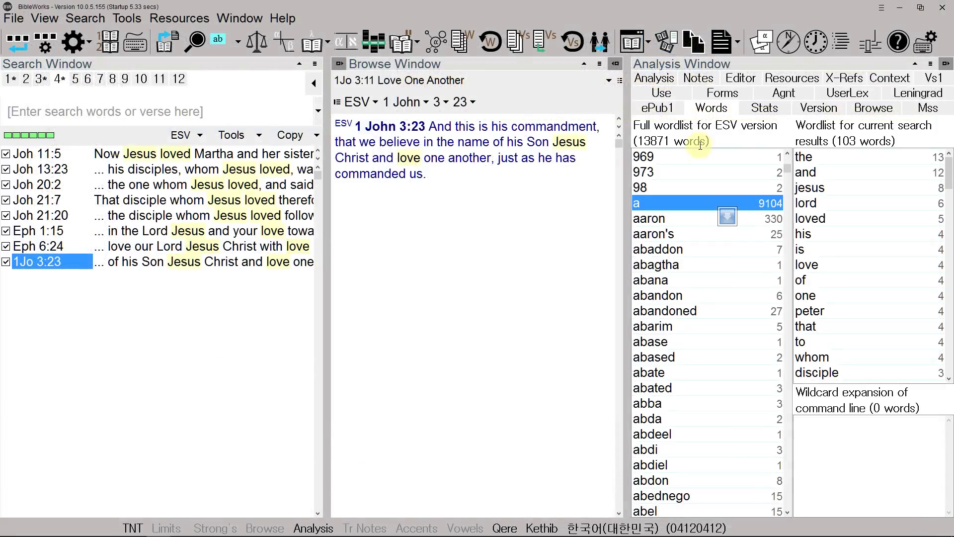
left_click(84, 20)
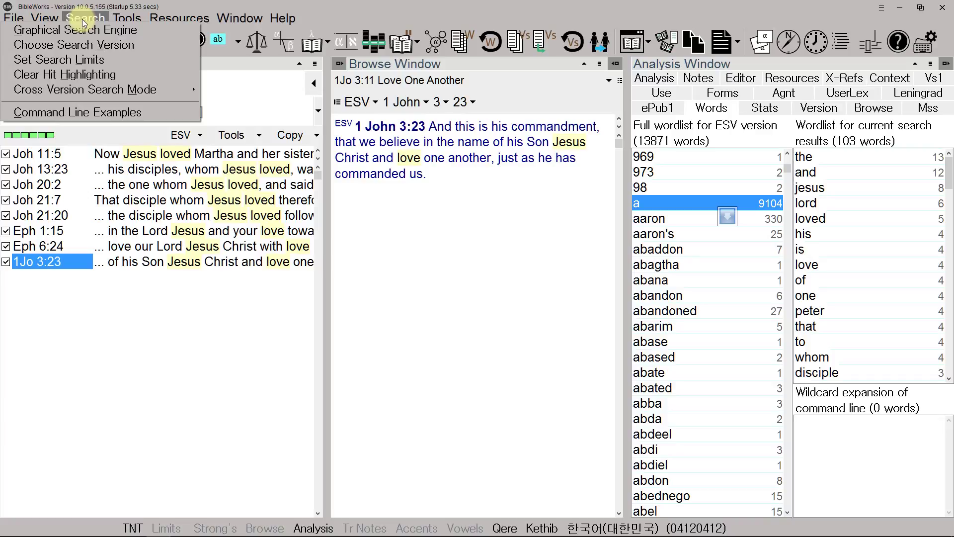
mouse_move(126, 18)
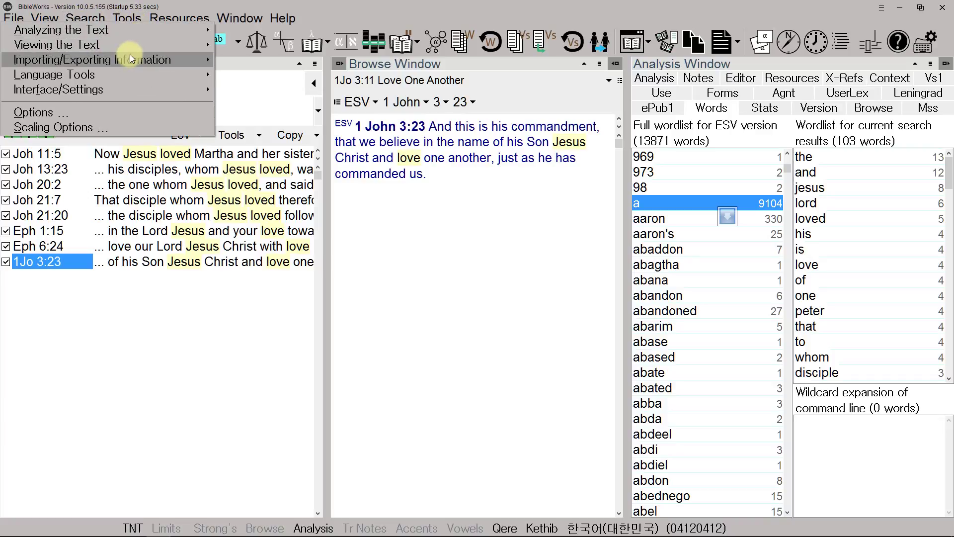
left_click(477, 231)
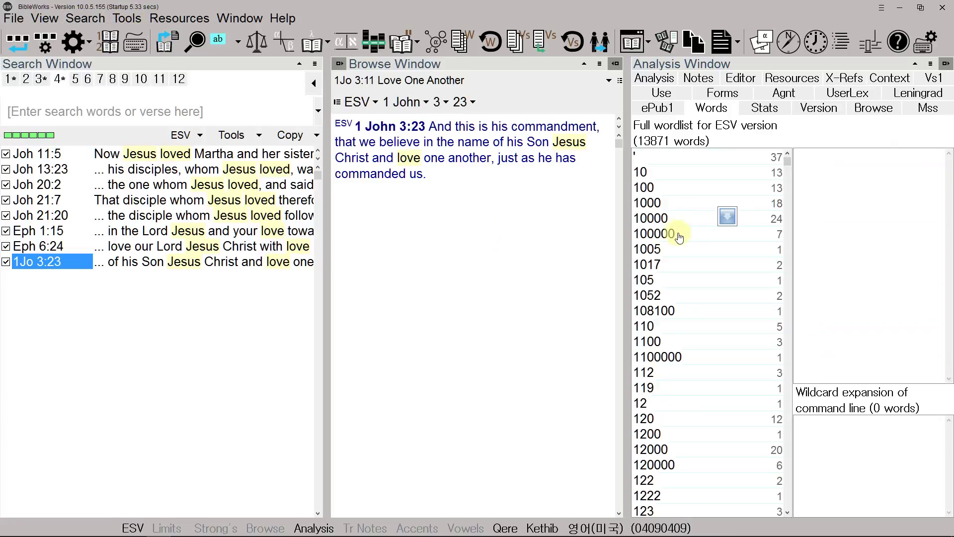
left_click_drag(629, 219, 681, 224)
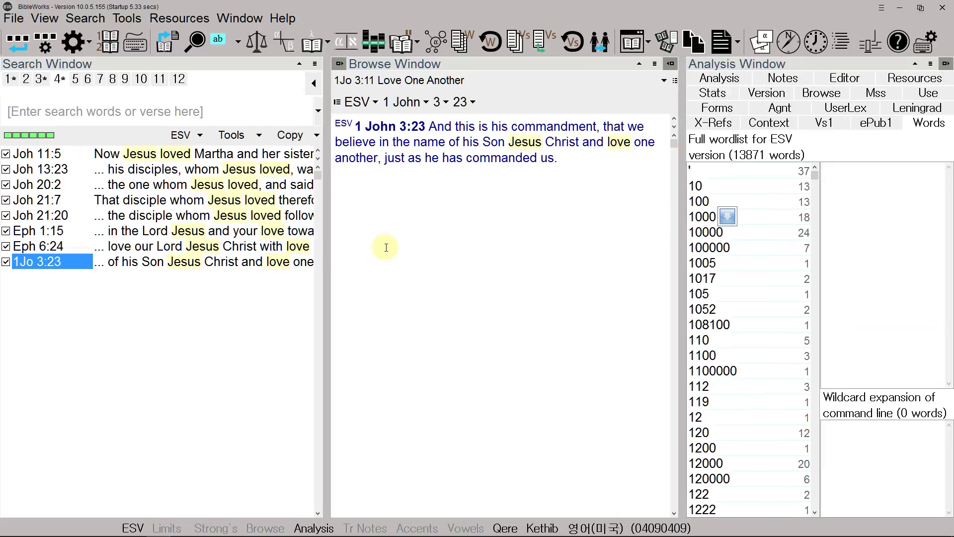
left_click_drag(324, 246, 411, 258)
mouse_move(203, 165)
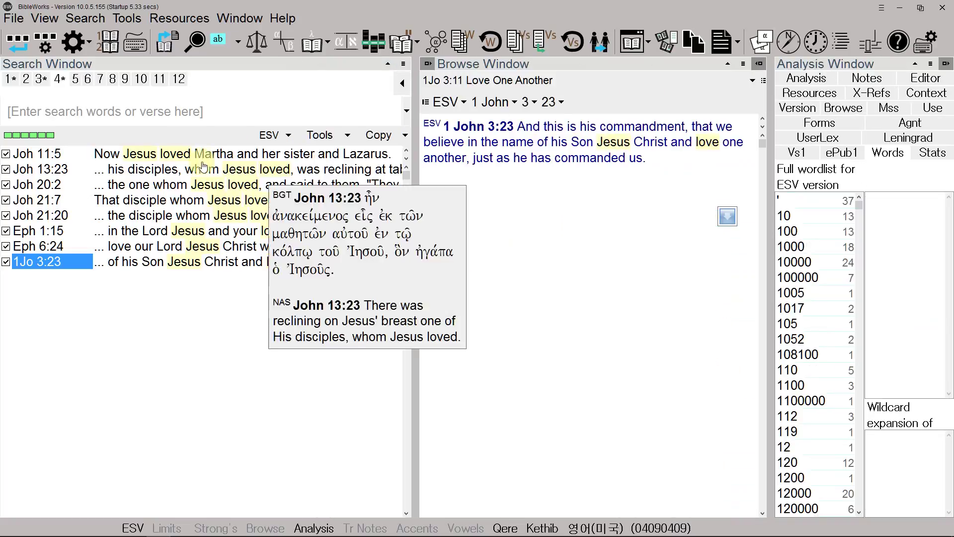
left_click(144, 106)
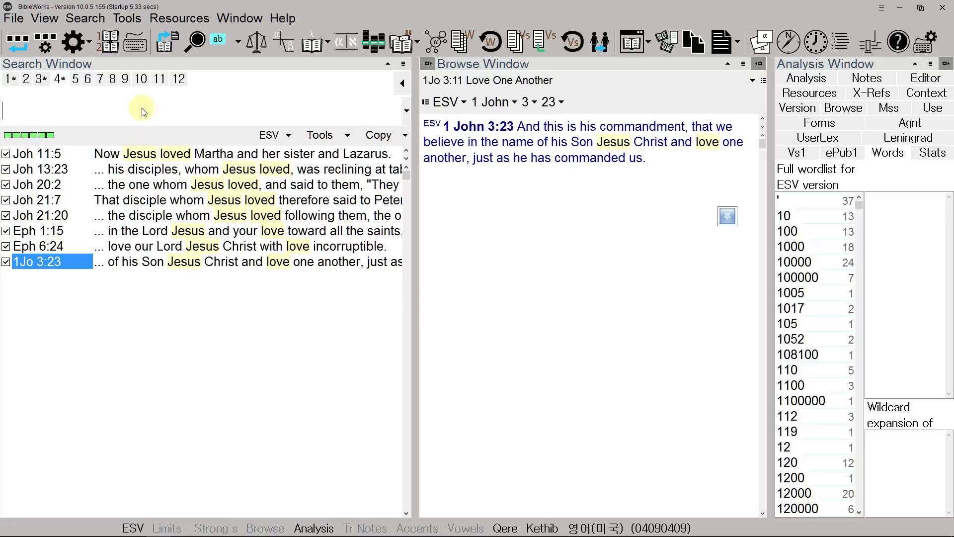
left_click(144, 111)
left_click(143, 111)
type("f c")
key("BackSpace")
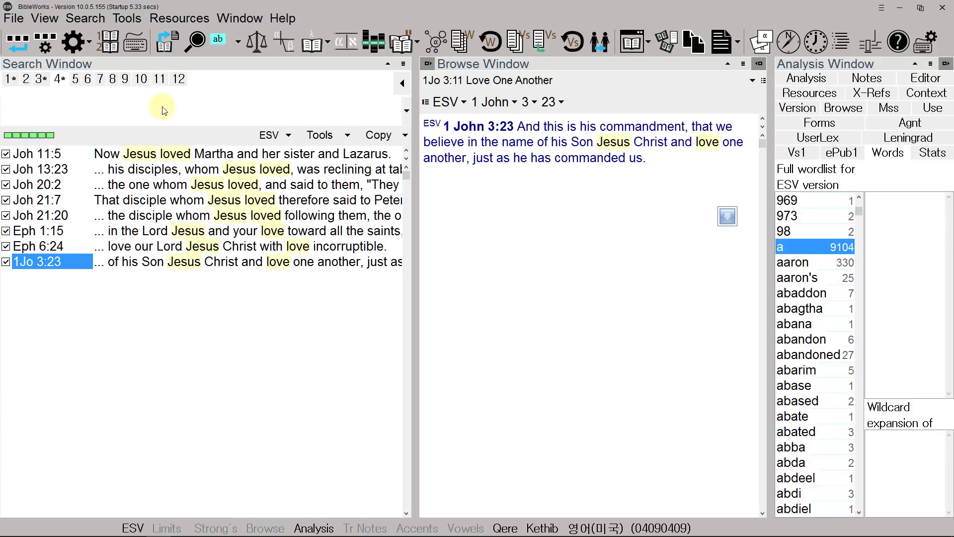
left_click(164, 111)
type("f")
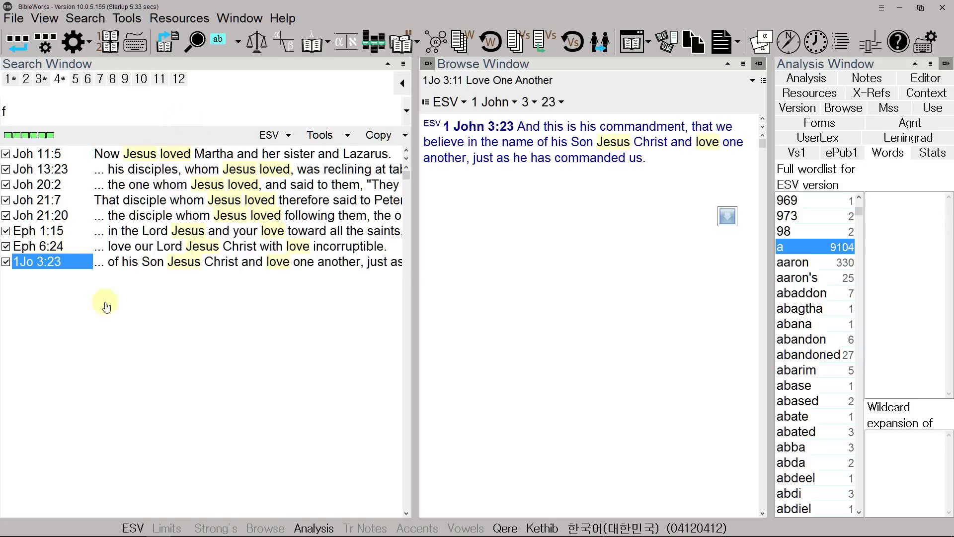
Set the search version to ESV and enter the query .love on the command line
mouse_move(94, 265)
mouse_move(28, 254)
left_click(232, 115)
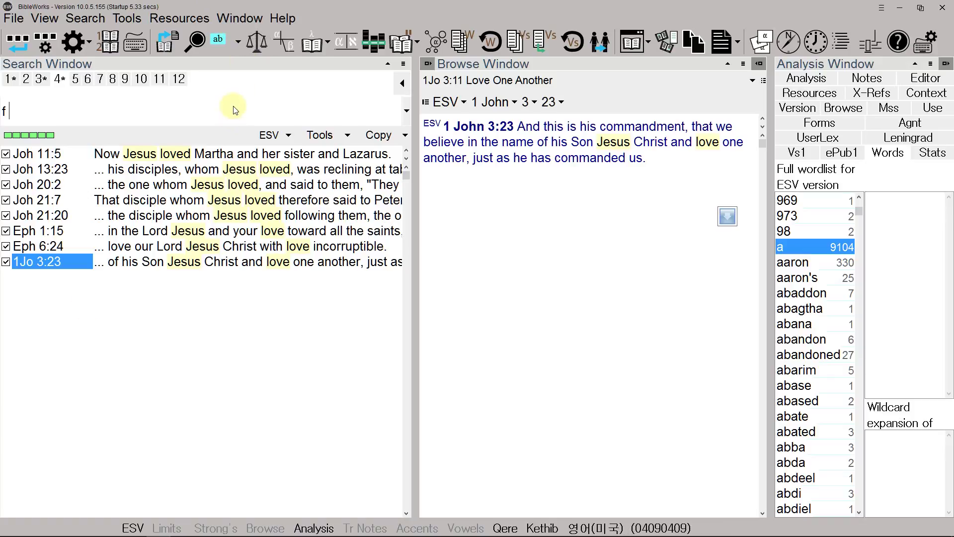
type("esv")
key("Return")
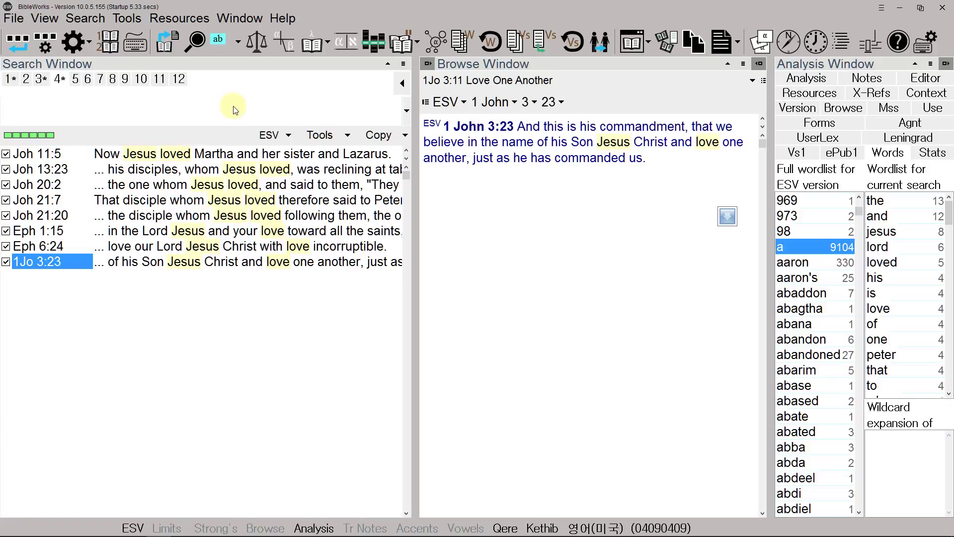
type(".lo")
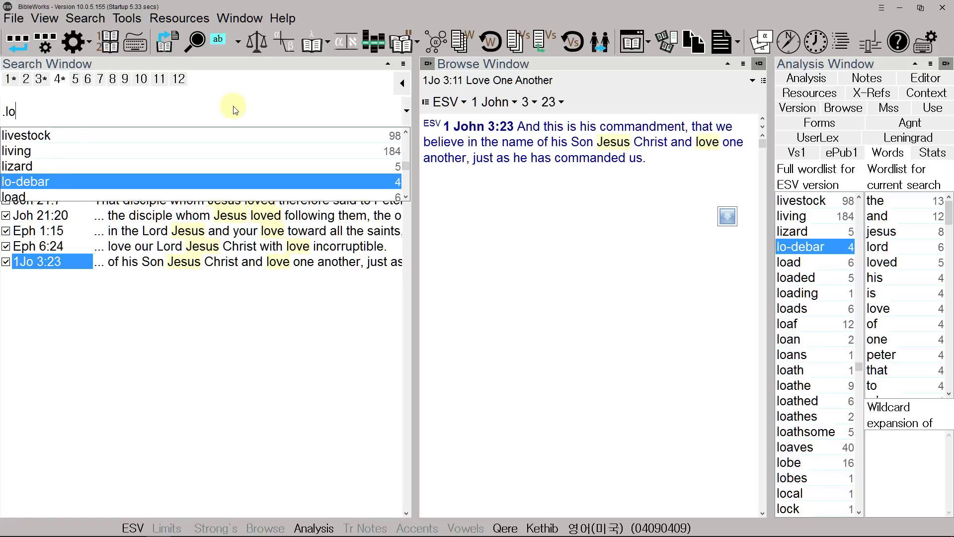
type("ve")
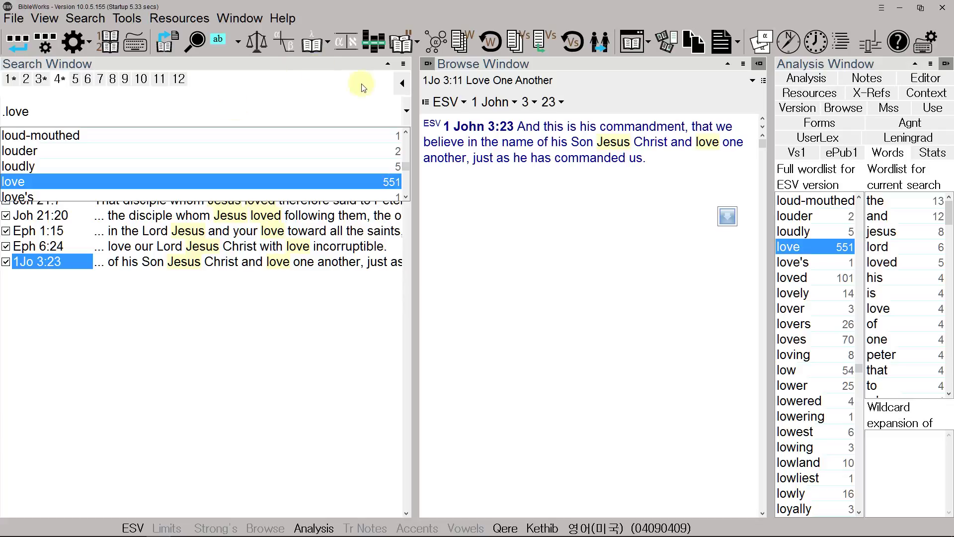
Enable English stemming as the fuzzy search option, run the .love search and dismiss the helpful hint
left_click(366, 115)
right_click(338, 111)
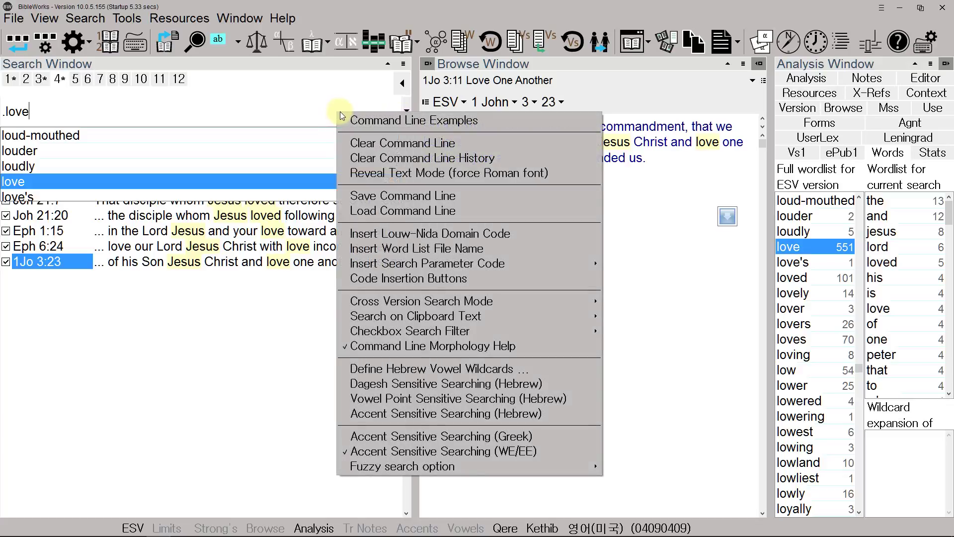
mouse_move(496, 473)
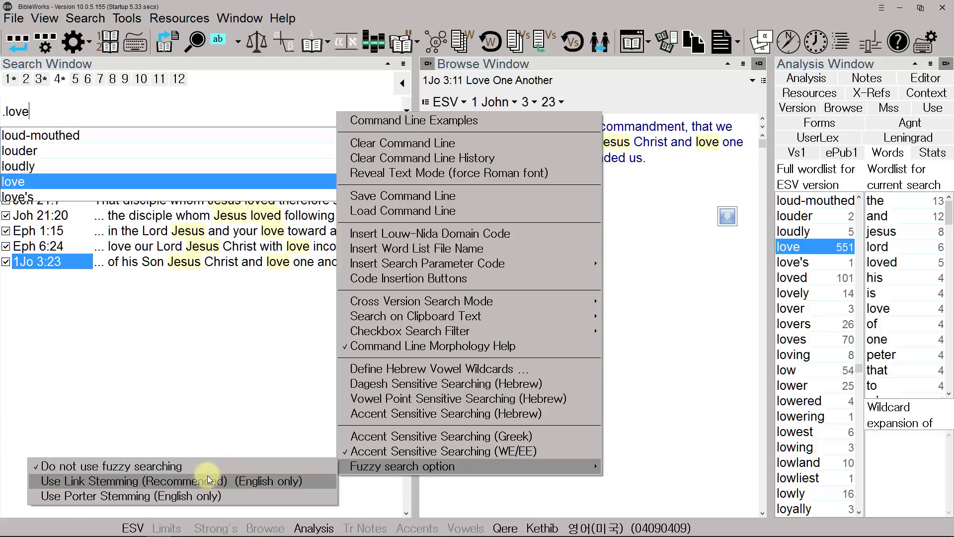
left_click(237, 494)
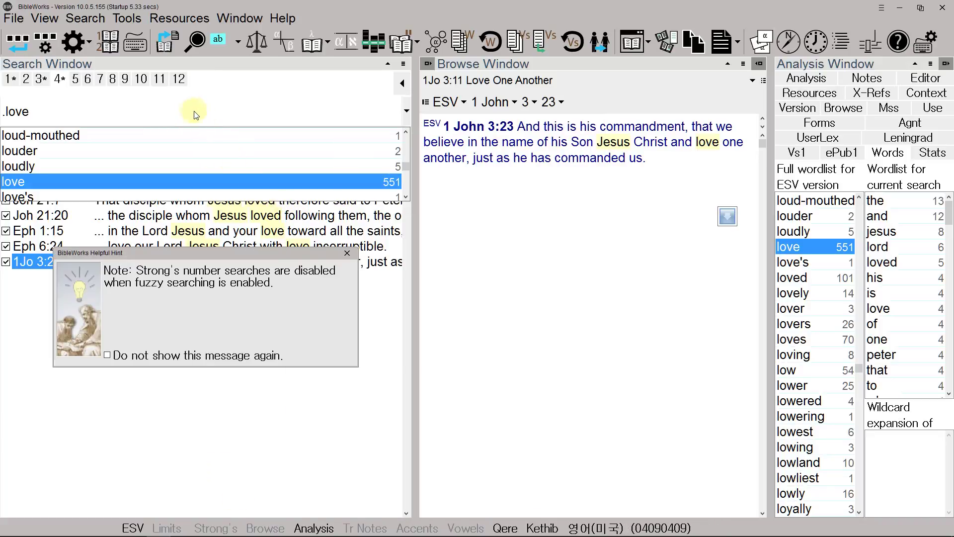
left_click(447, 288)
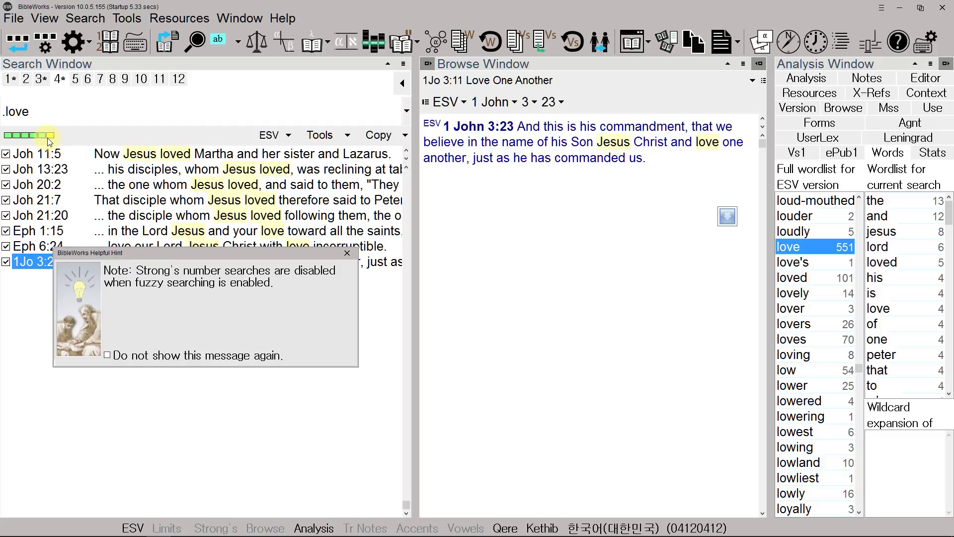
key("alt+shift")
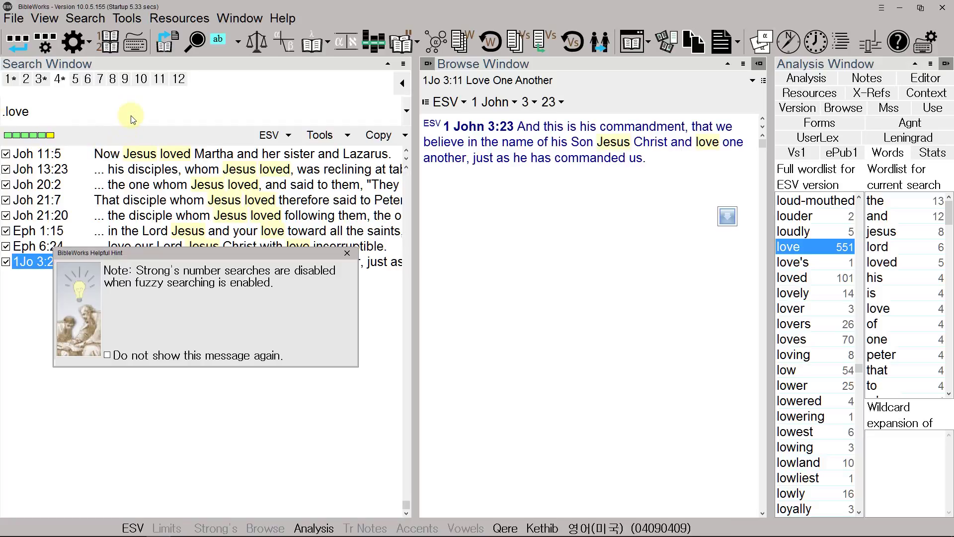
key("Return")
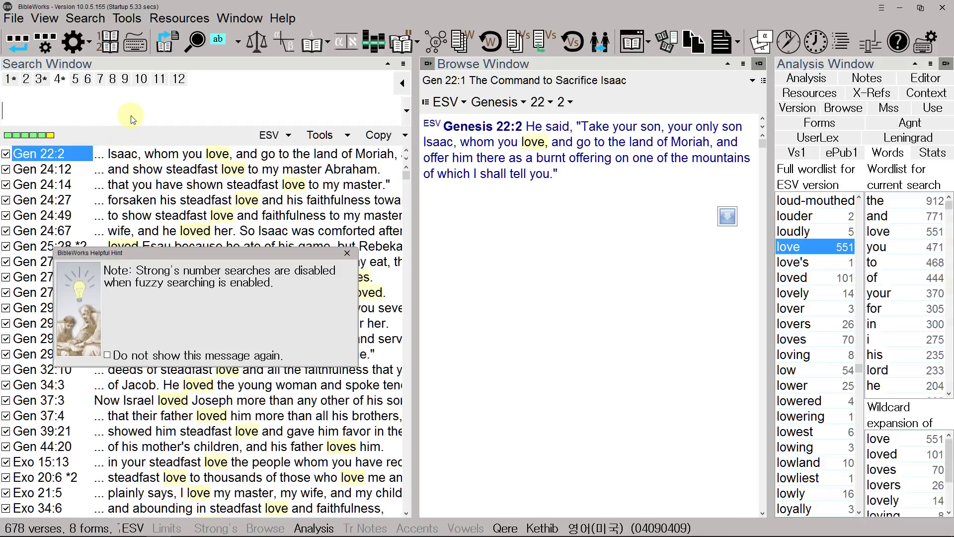
left_click(353, 253)
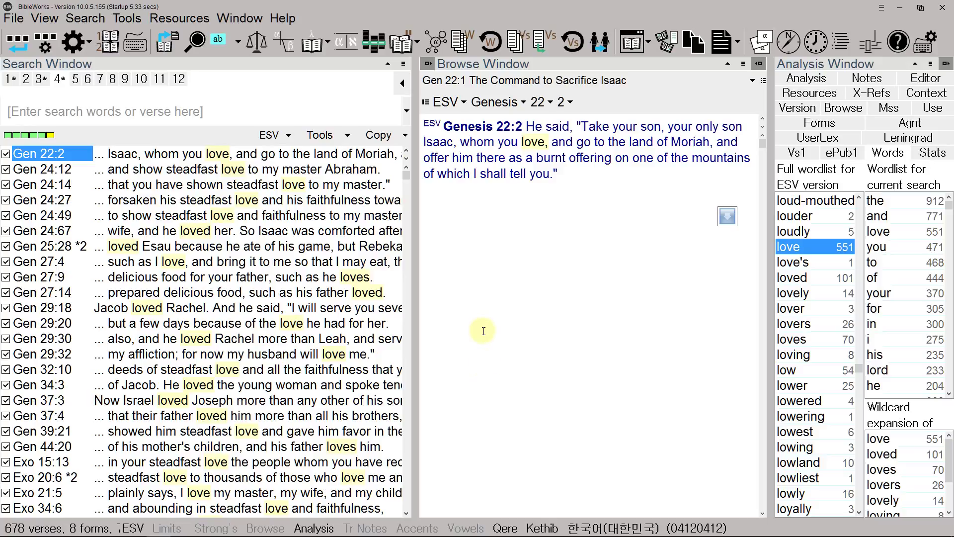
Set the command line's fuzzy search option back to Do not use fuzzy searching
left_click(137, 108)
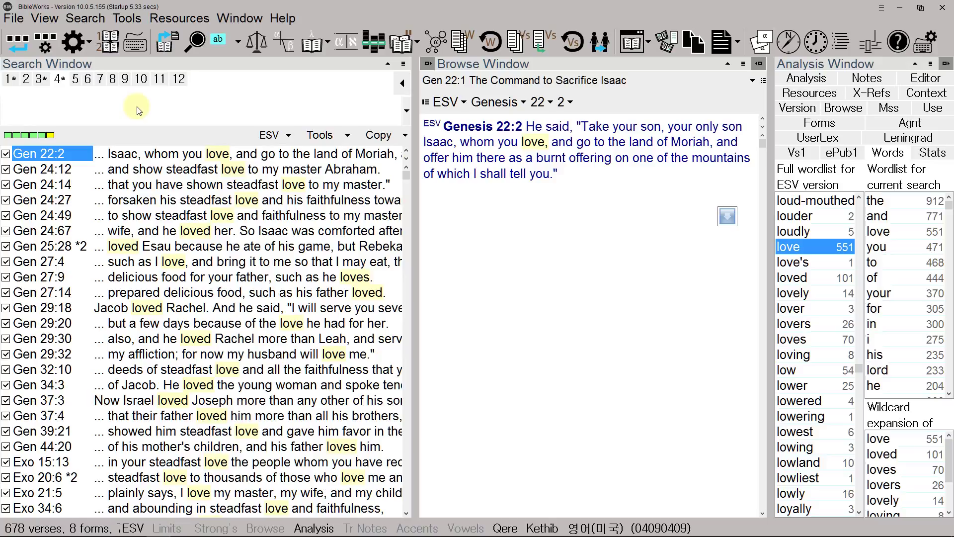
right_click(138, 111)
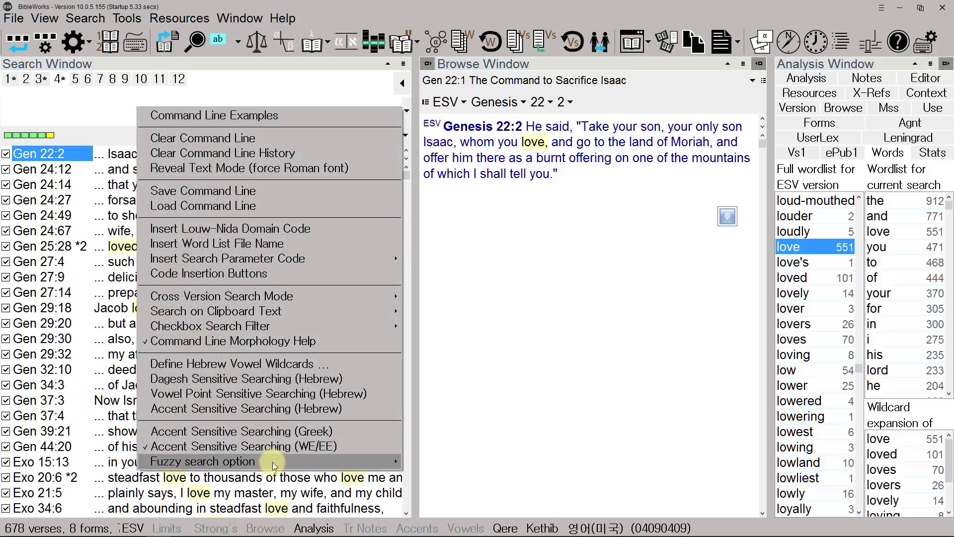
mouse_move(273, 461)
left_click(412, 461)
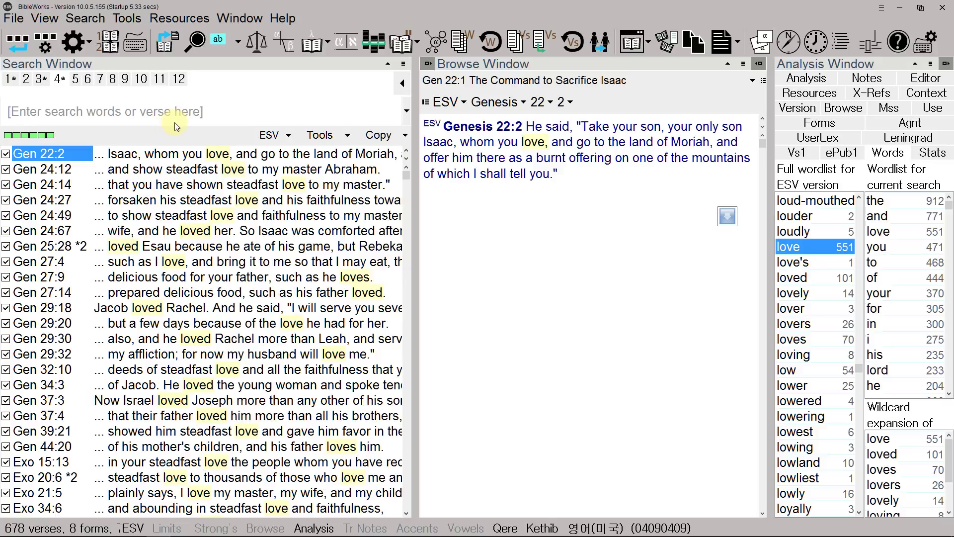
Filter searches with all current results using the command f a, and switch the search version to BGM
left_click(180, 108)
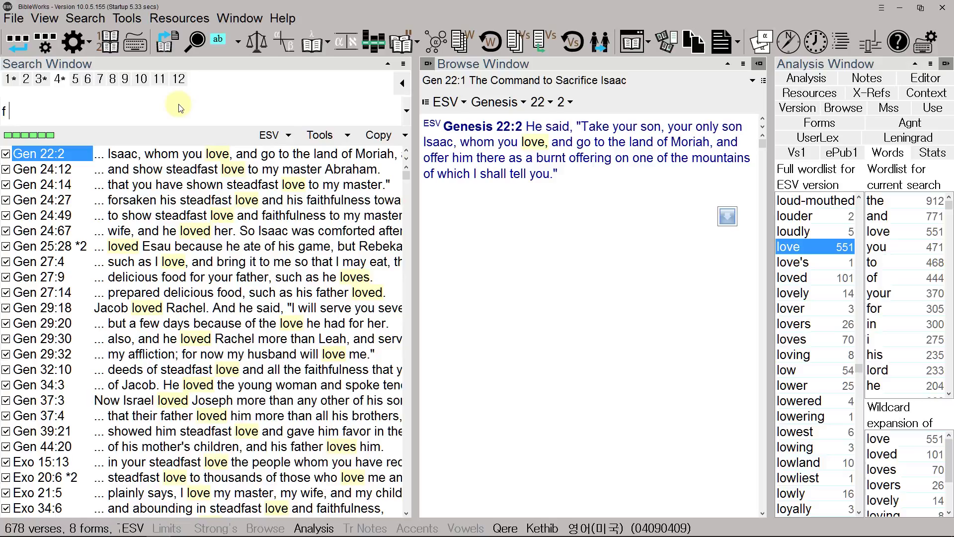
type("f a")
key("Return")
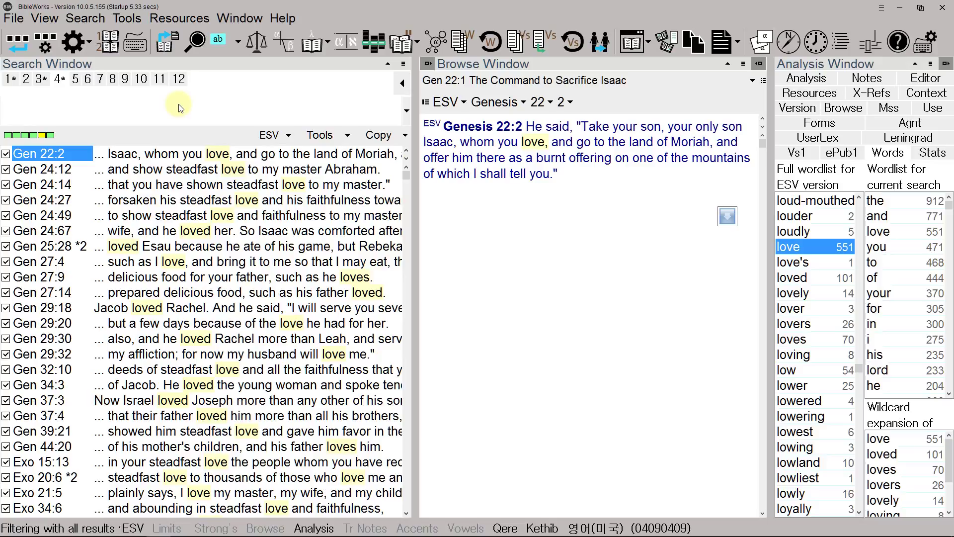
type("bgm")
key("Return")
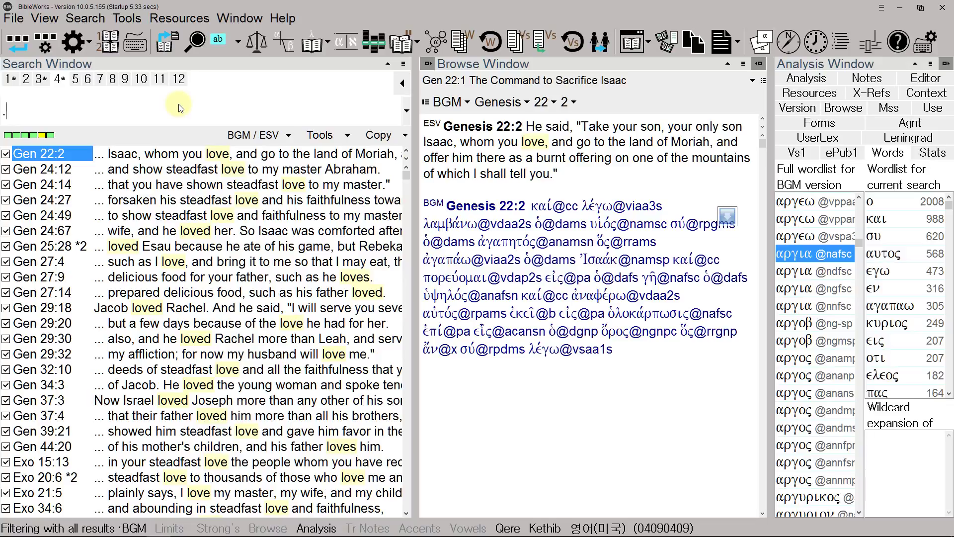
Search the filtered BGM text for .αγαπ* and briefly check the command line history
type("αγα")
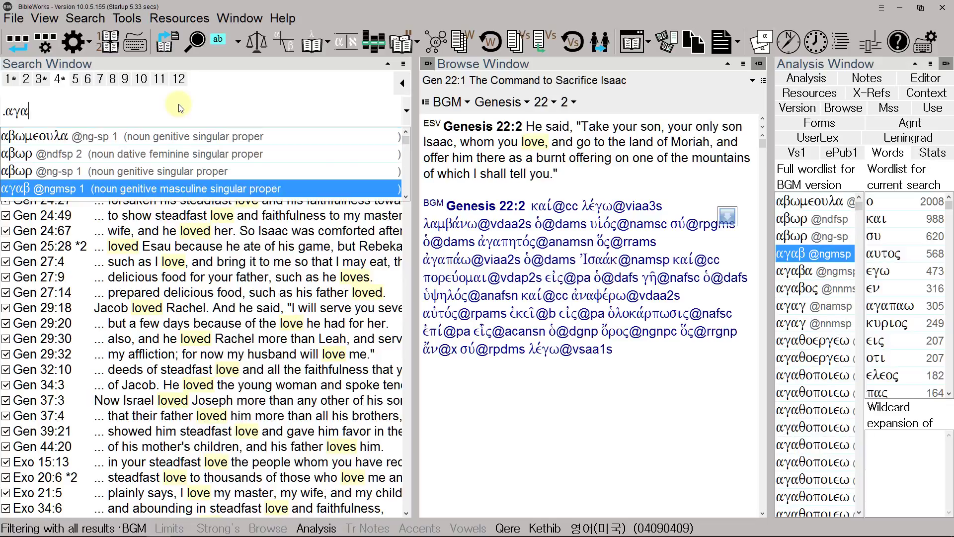
type("π")
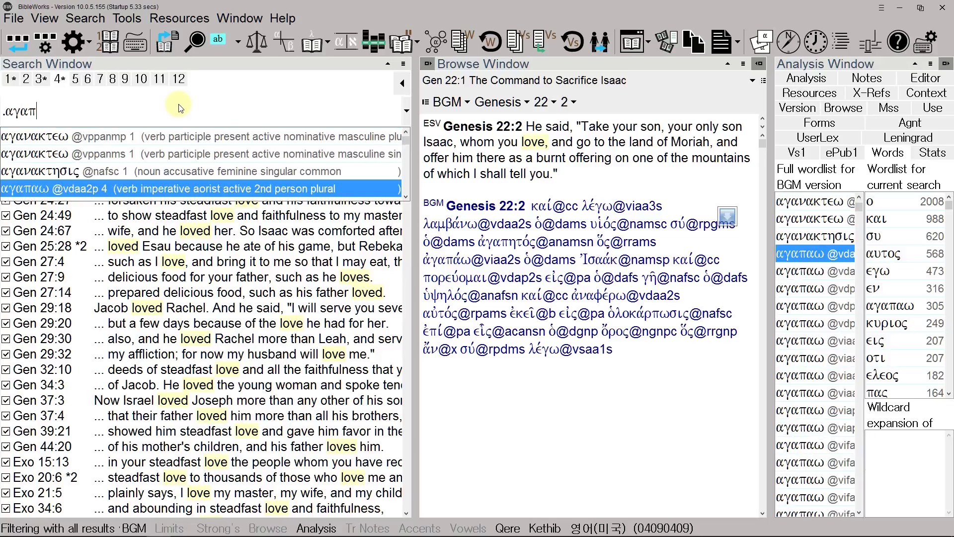
type("*")
key("Return")
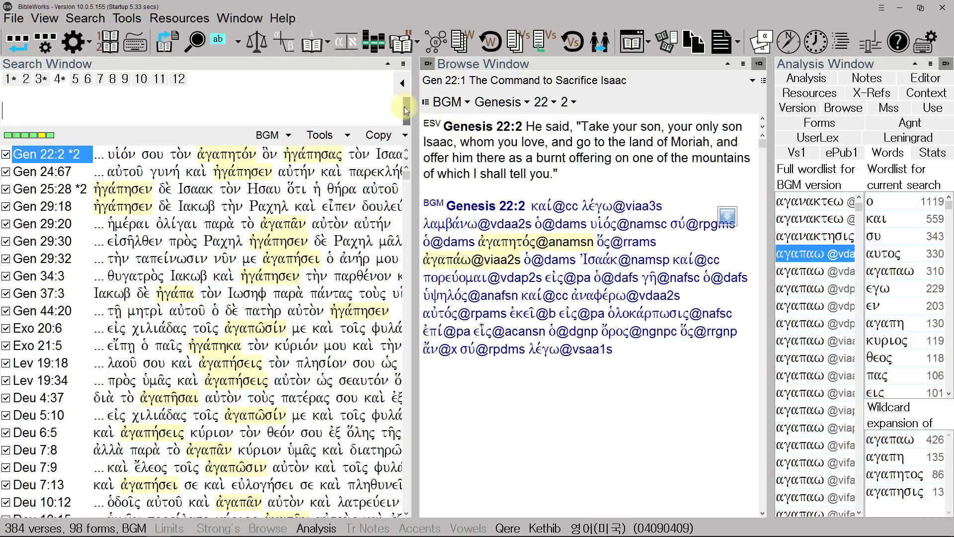
left_click(405, 110)
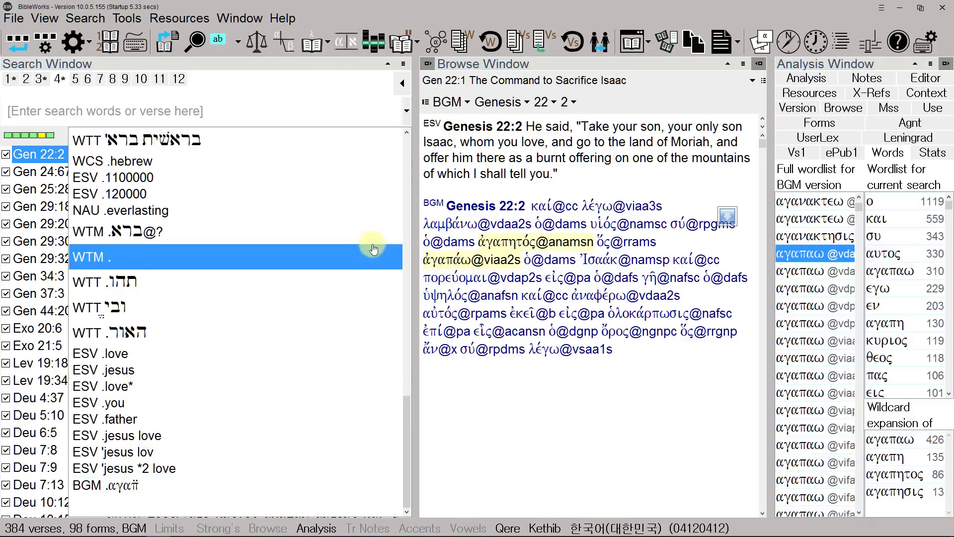
key("Escape")
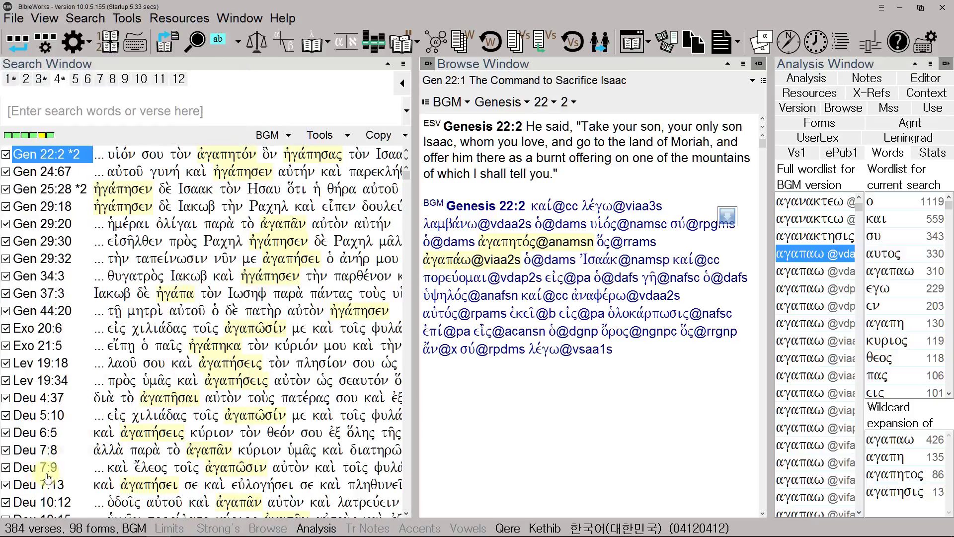
Reset the search filter and switch the search version to ESV
left_click(309, 108)
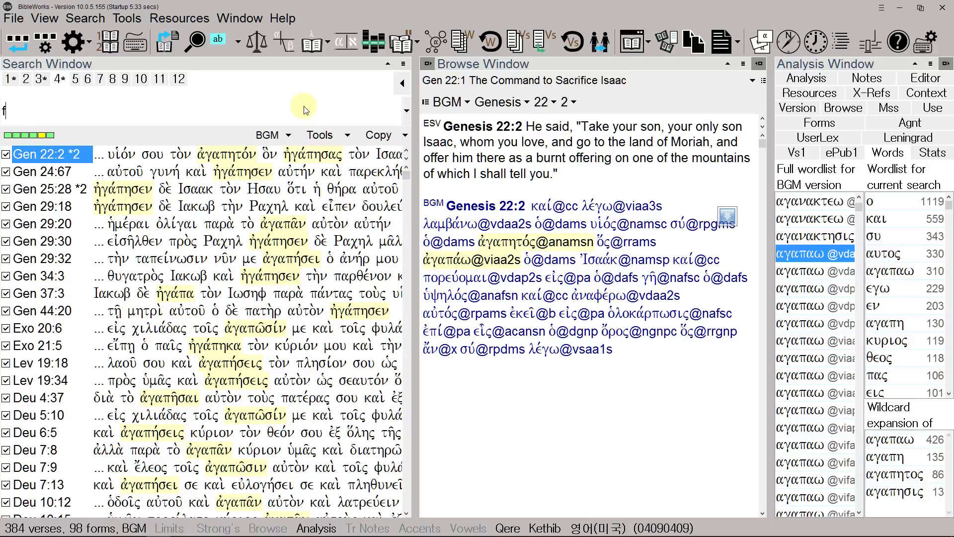
key("BackSpace")
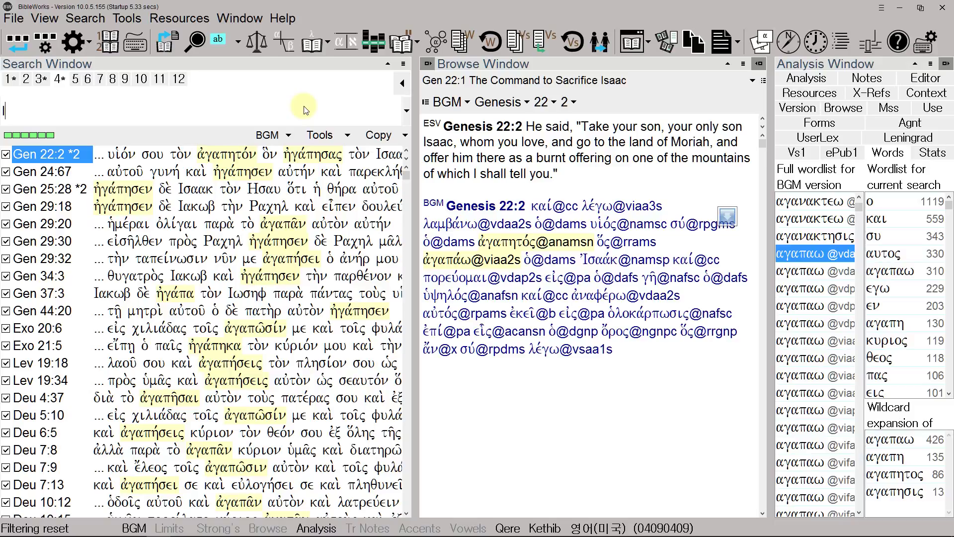
type("esv")
key("Return")
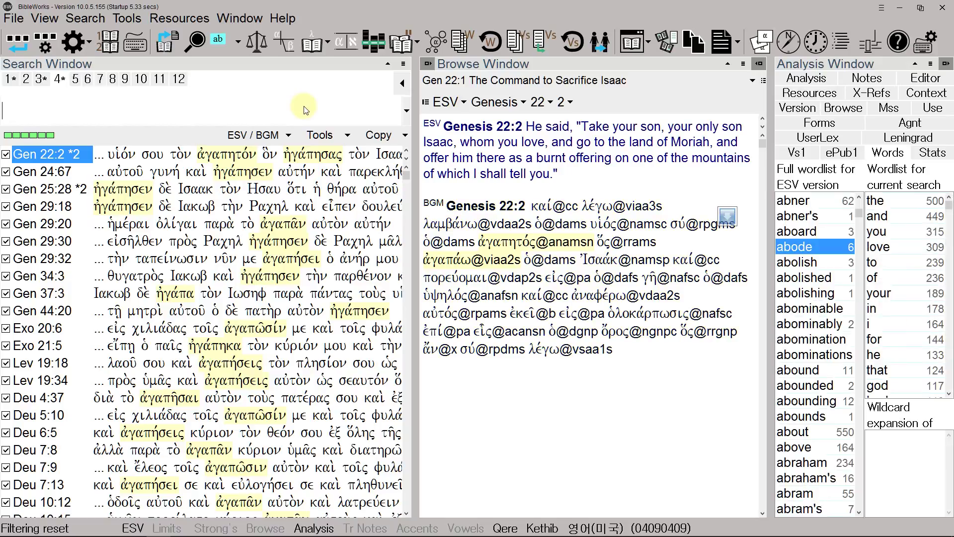
Enter .love as the ESV query, enable English stemming as the fuzzy search option, and run the search
type(".love")
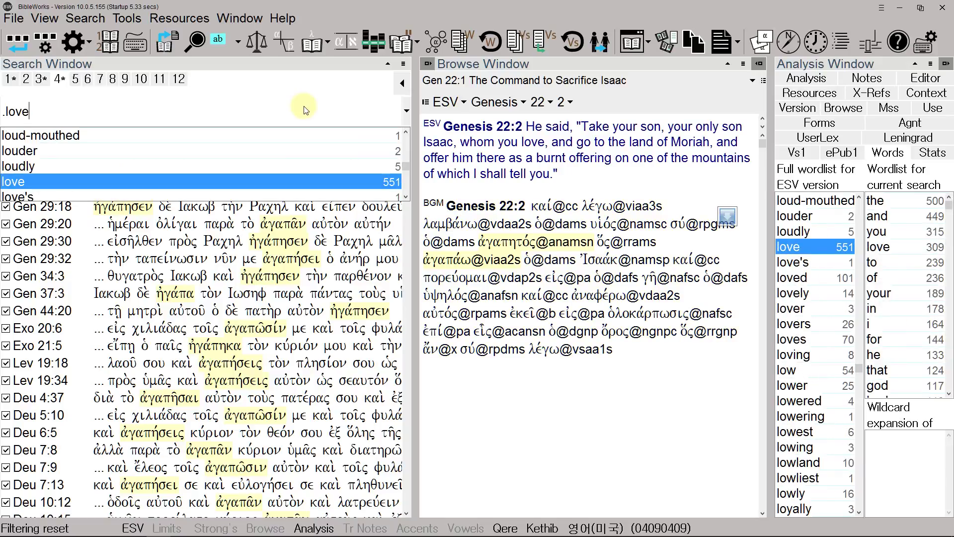
key("Return")
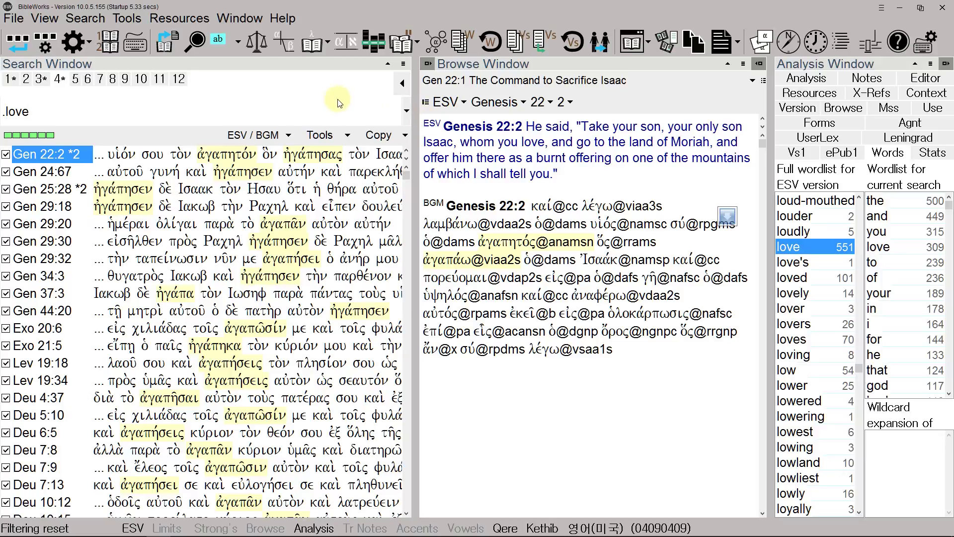
right_click(318, 112)
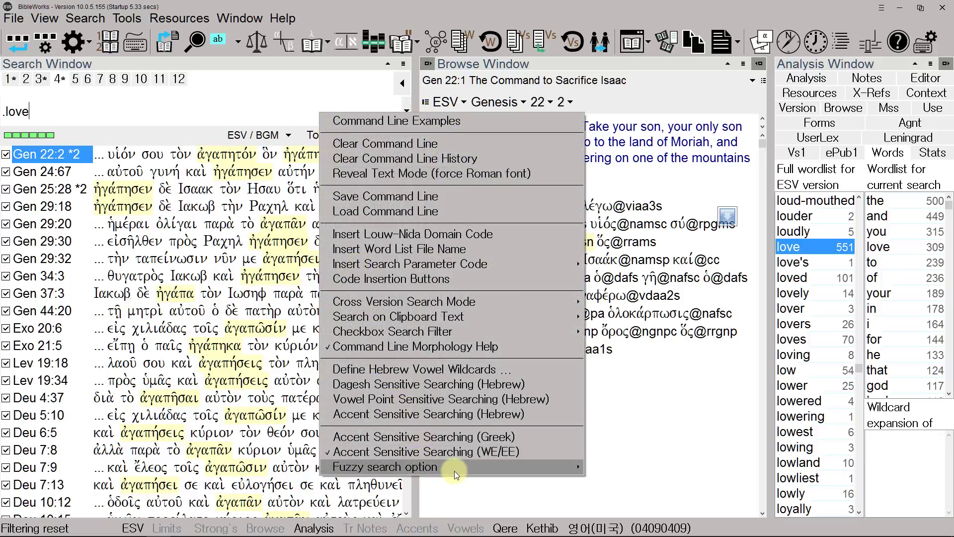
mouse_move(454, 470)
left_click(254, 498)
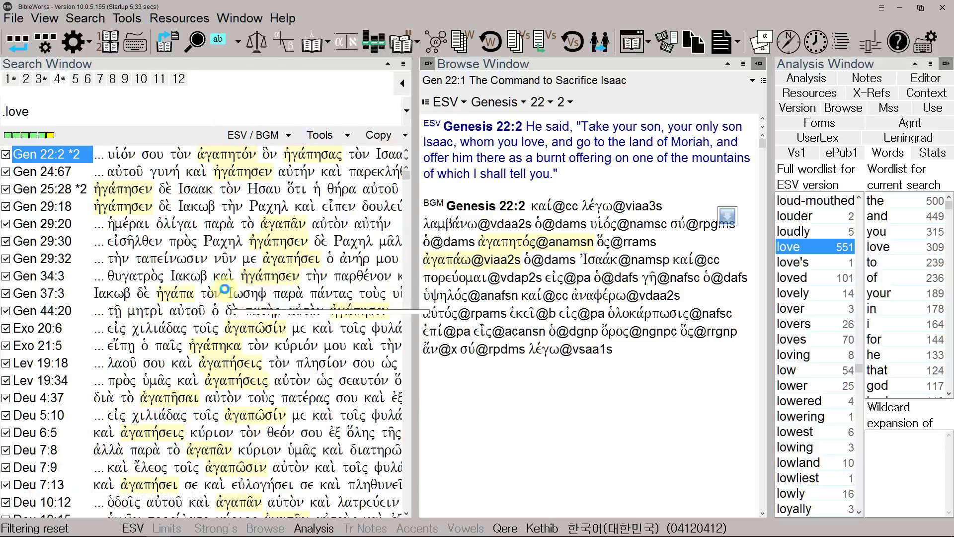
left_click(136, 113)
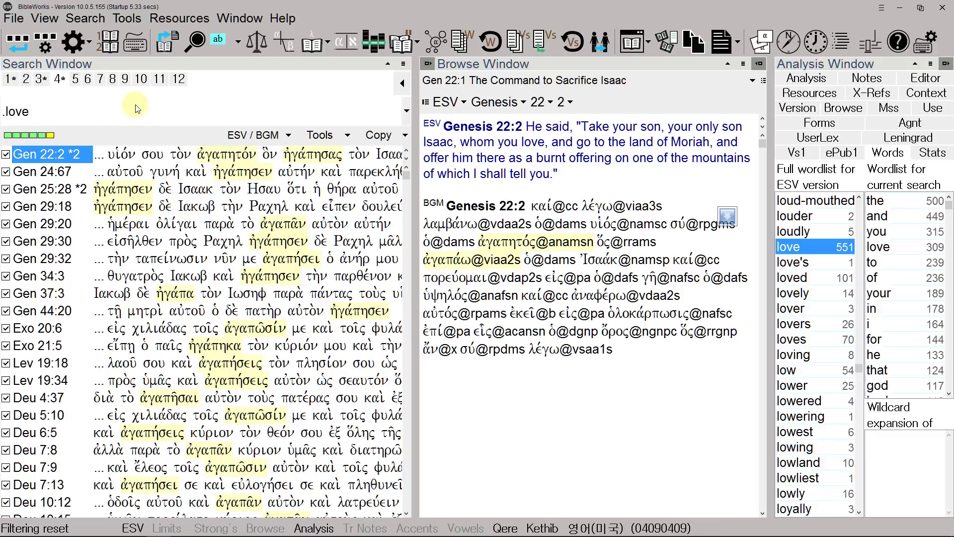
key("Return")
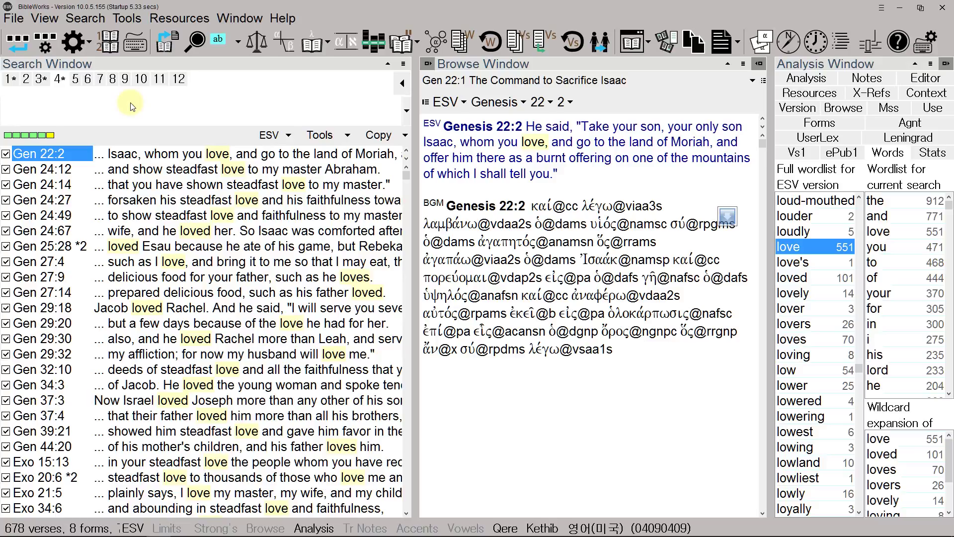
Switch the search version to GNM and set the fuzzy search option back to Do not use fuzzy searching
type("gn,m")
key("BackSpace")
key("BackSpace")
type("m")
key("Return")
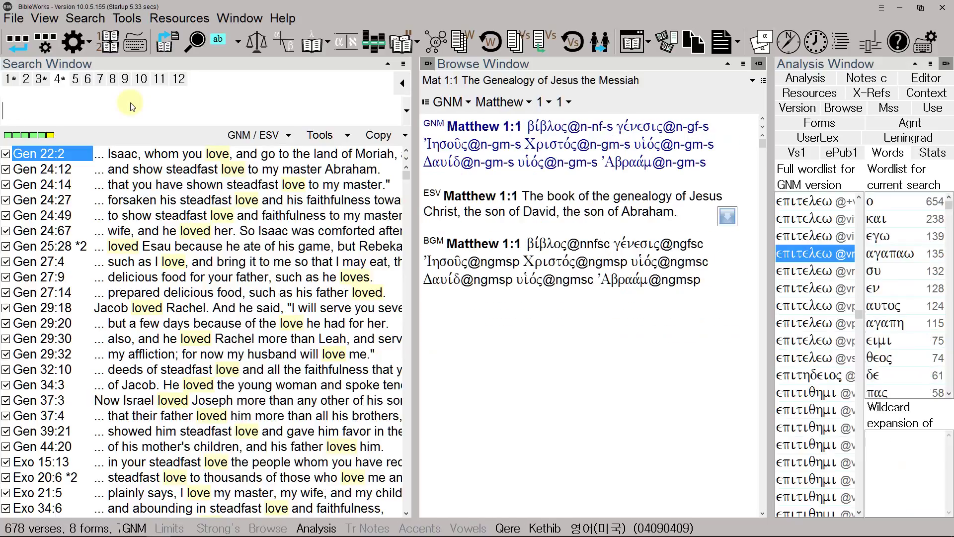
type("/")
key("BackSpace")
right_click(132, 109)
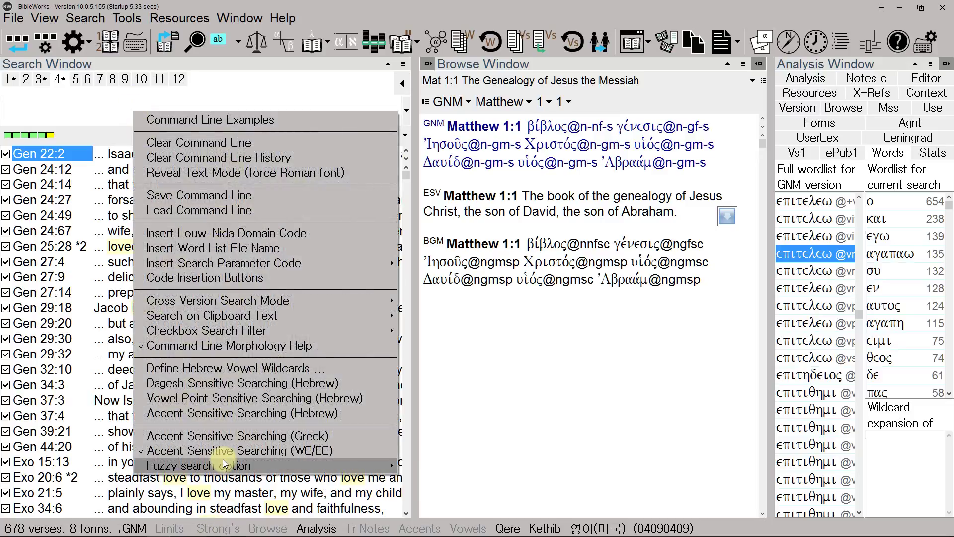
mouse_move(224, 465)
left_click(485, 465)
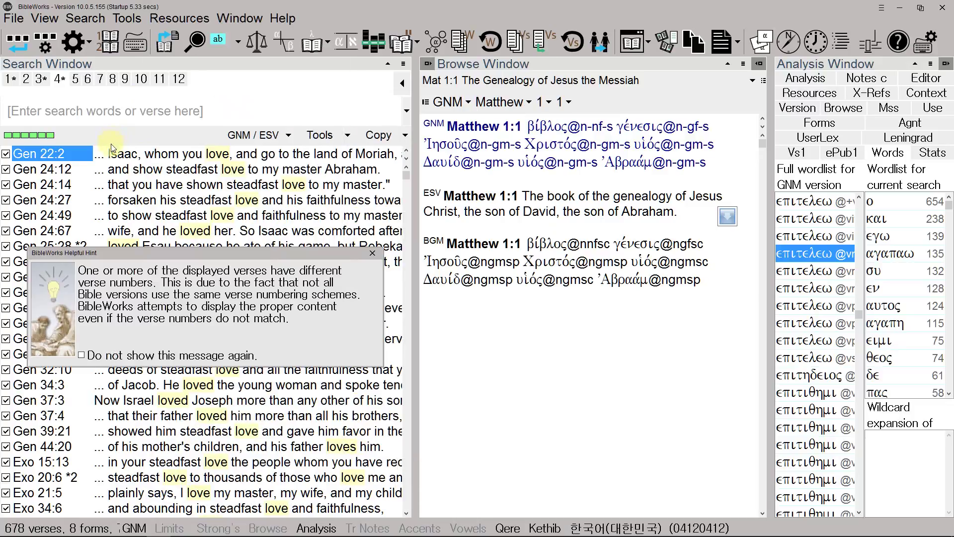
Search the GNM version for /αλλα δε and dismiss the helpful hint
left_click(99, 112)
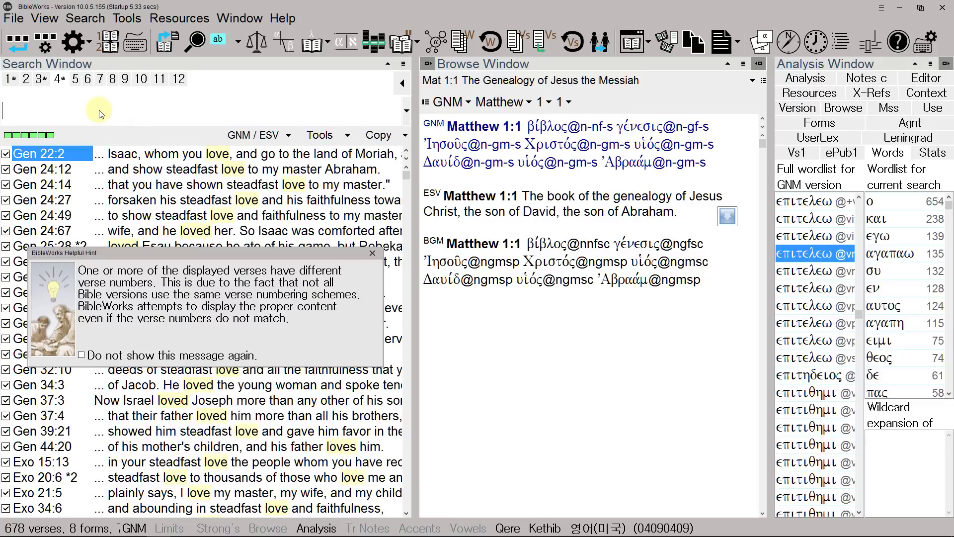
type("gnm")
key("Return")
type("/αλλα δ")
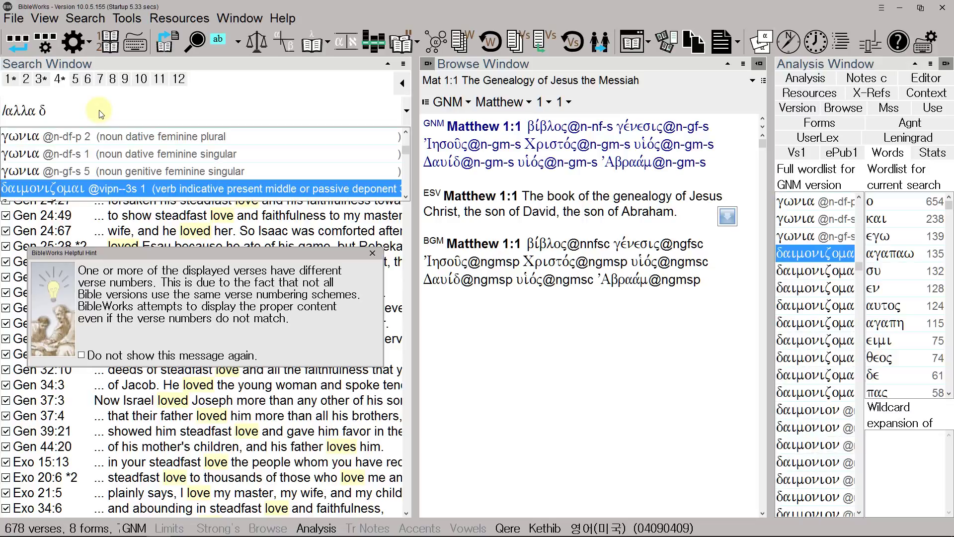
type("ε")
key("Return")
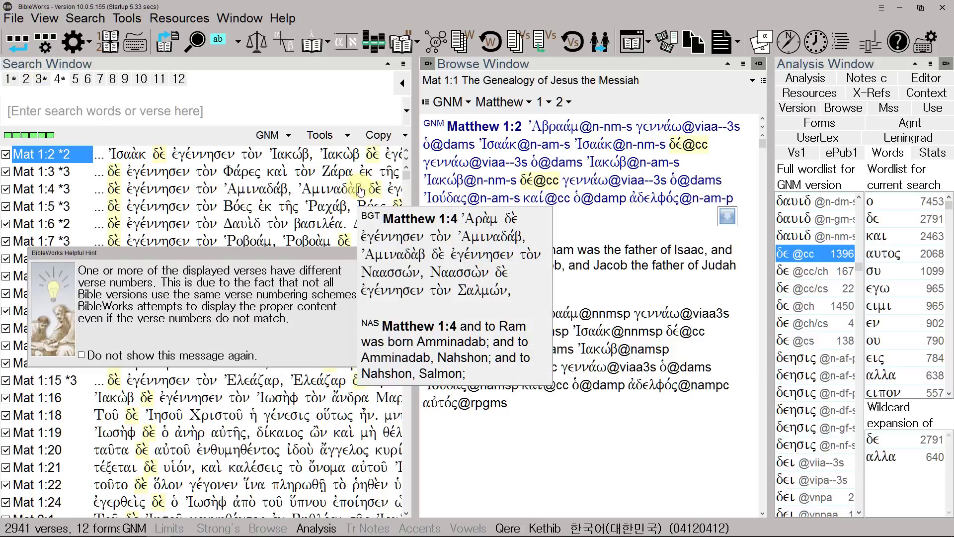
left_click(369, 255)
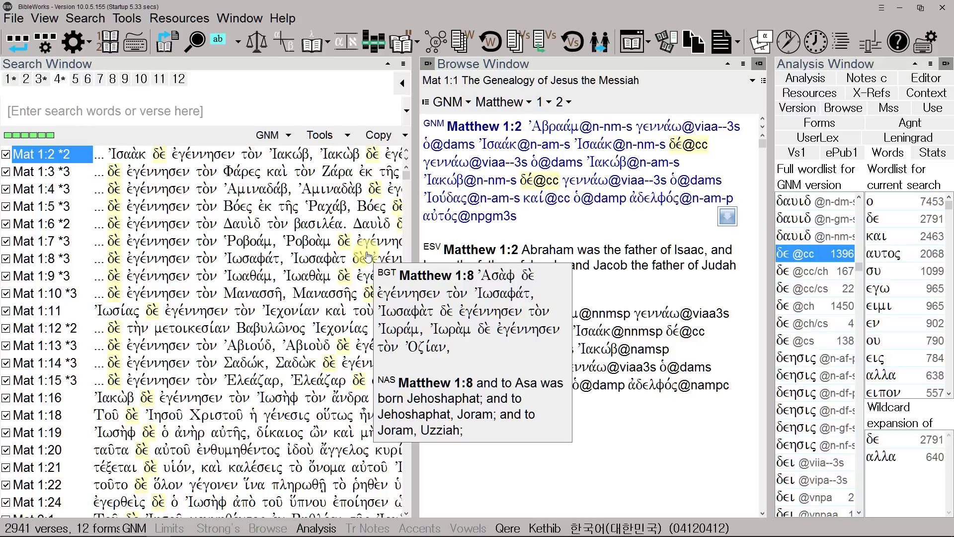
Filter searches with all current results using the command f a, and search the ASV version for .but
left_click(112, 105)
type("fa")
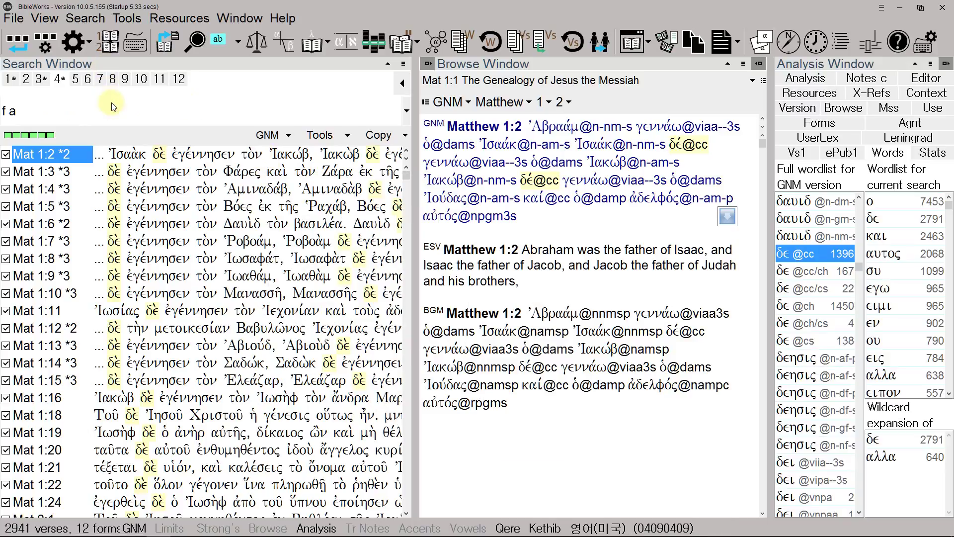
key("Return")
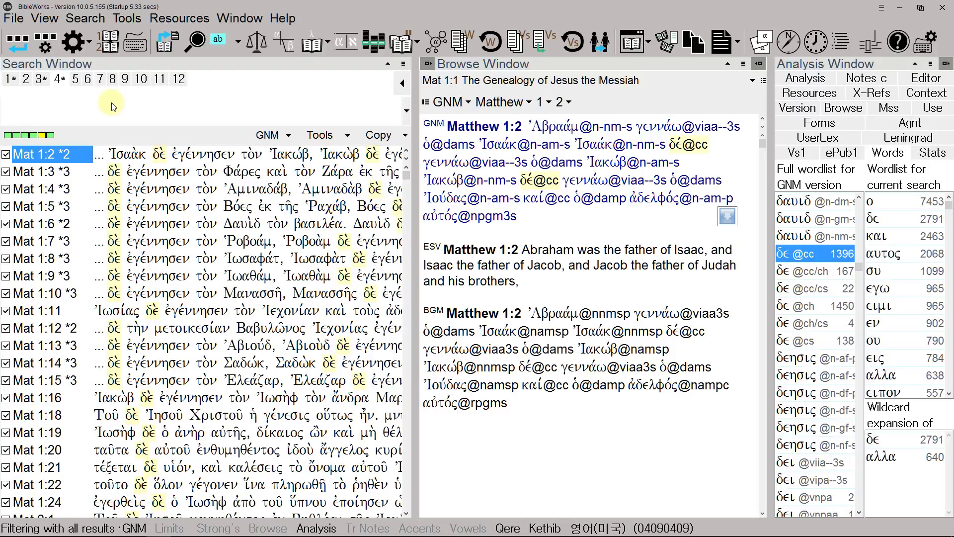
type("asv")
key("Return")
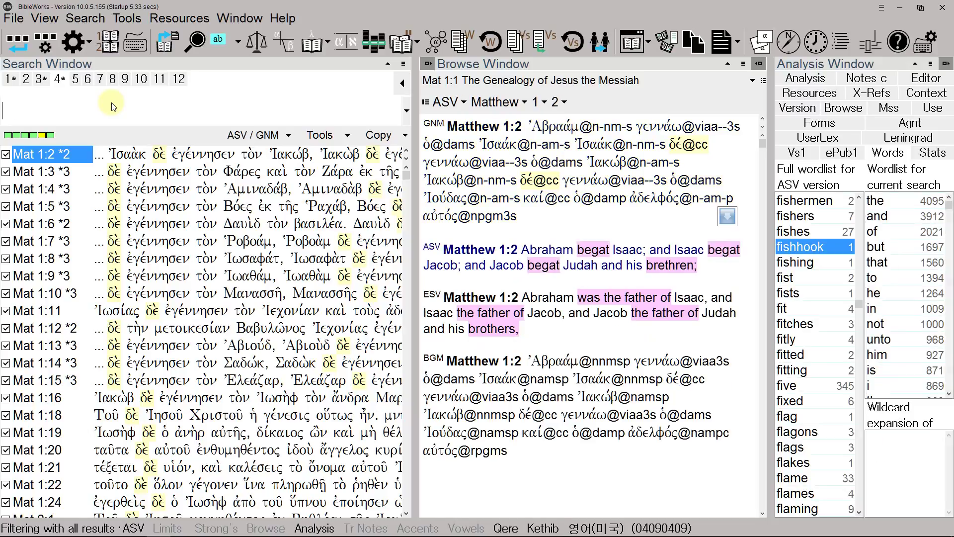
type(".but")
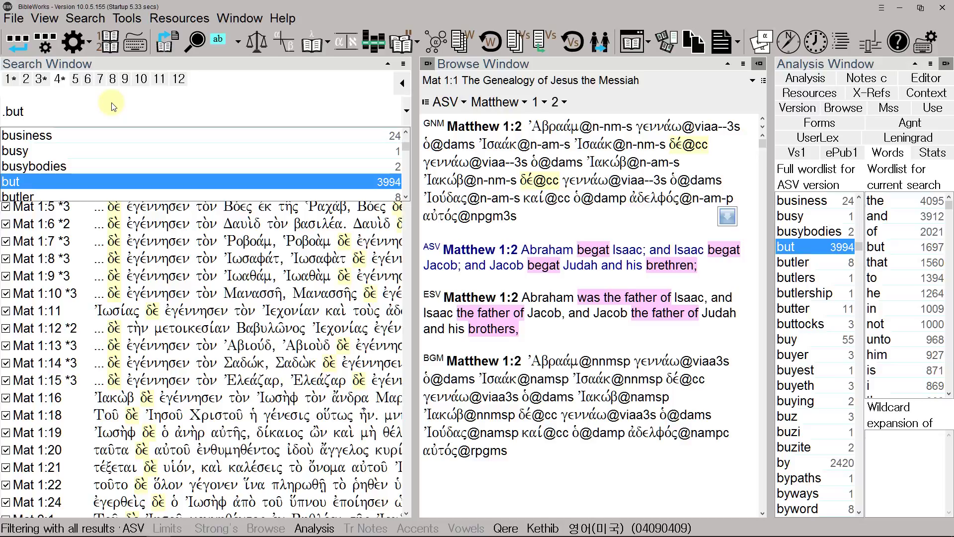
key("Return")
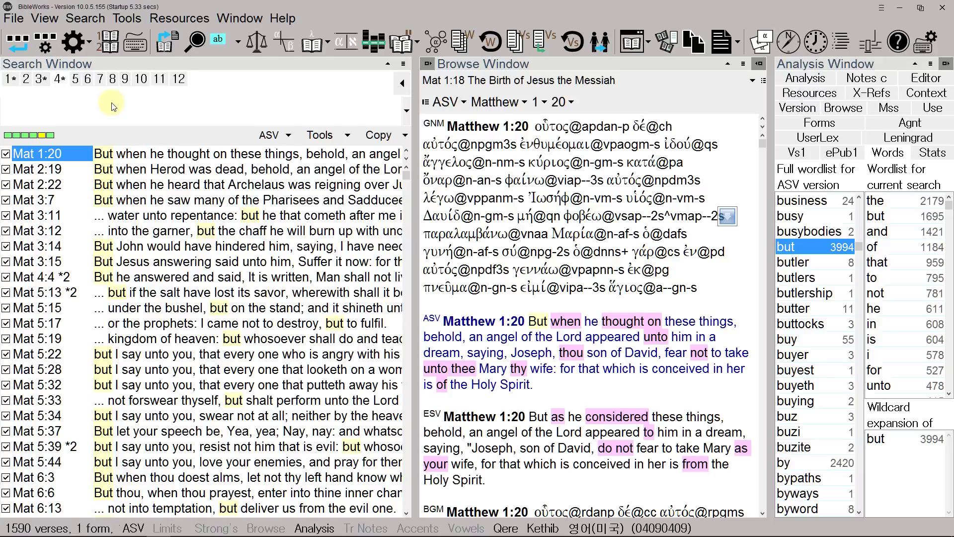
Switch to the KRV version and search it for .오직, filtered by all current results using the command f a
type("krv")
key("Return")
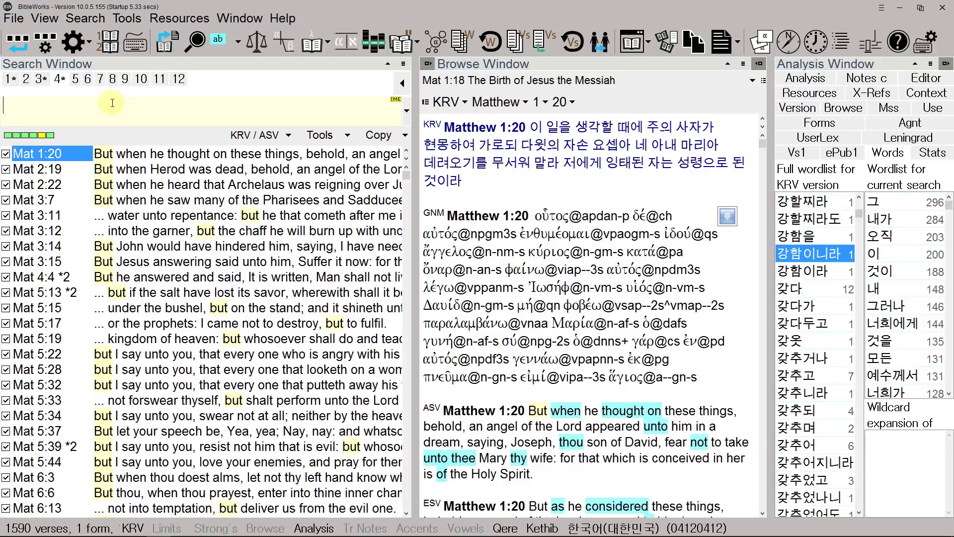
type("f a")
key("Return")
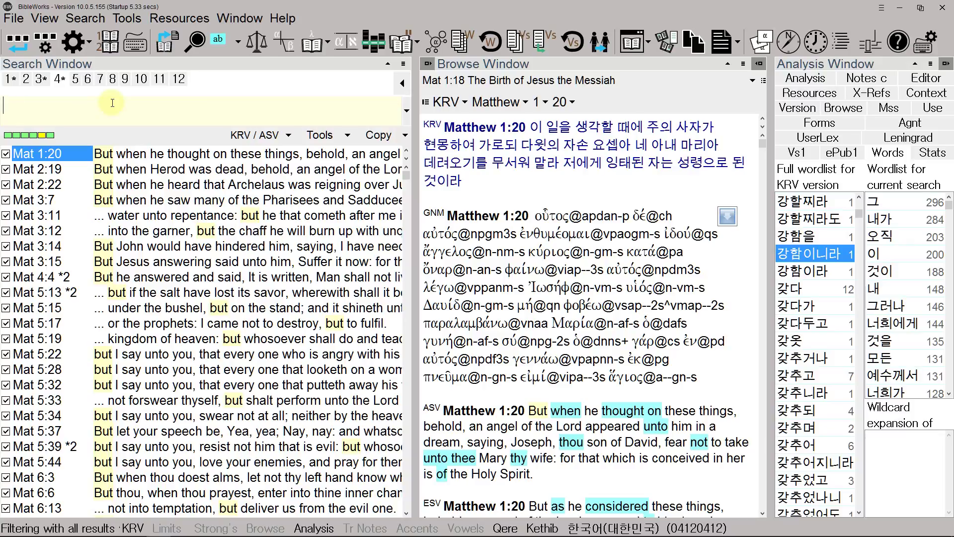
type(".오직")
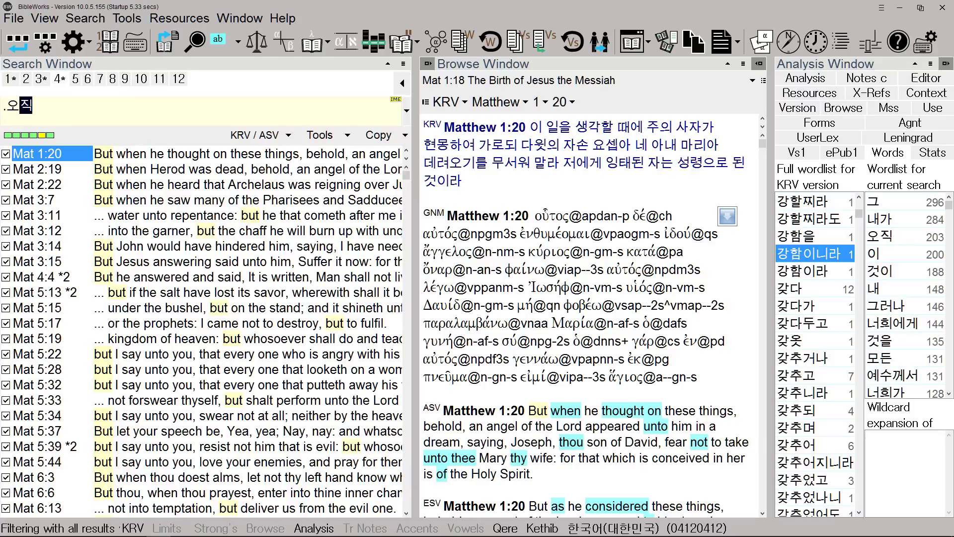
key("Return")
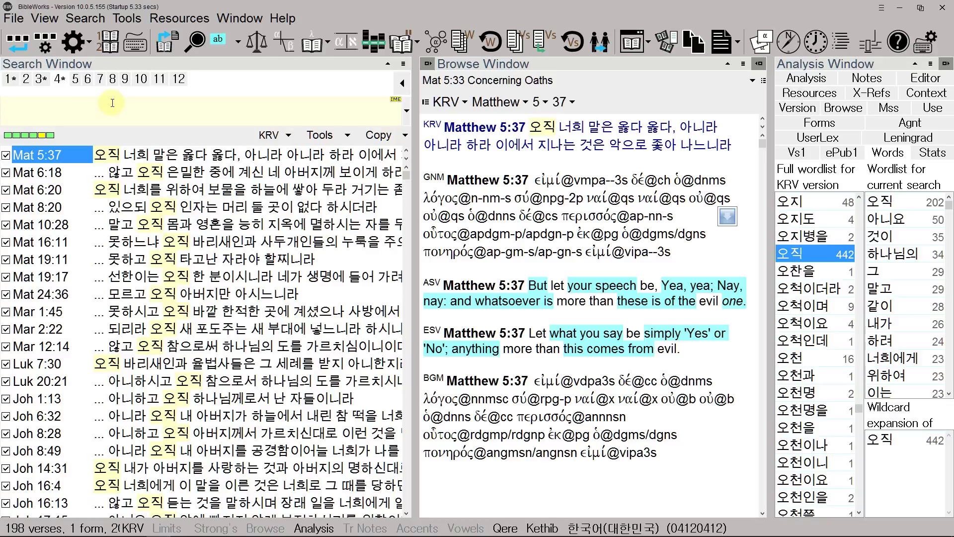
Reset the search filter and switch the search version back to GNM
type("ㅏ")
key("Return")
key("Return")
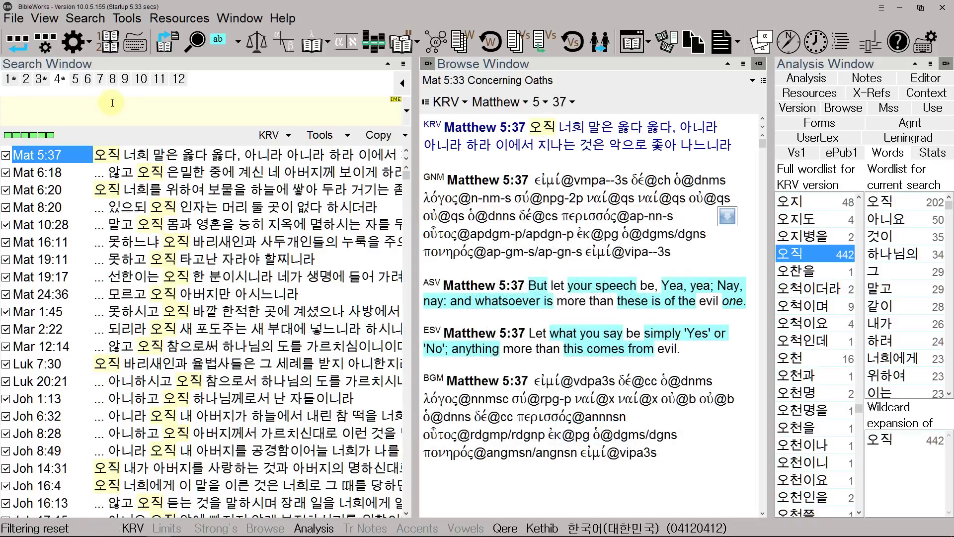
type("gnm")
key("Return")
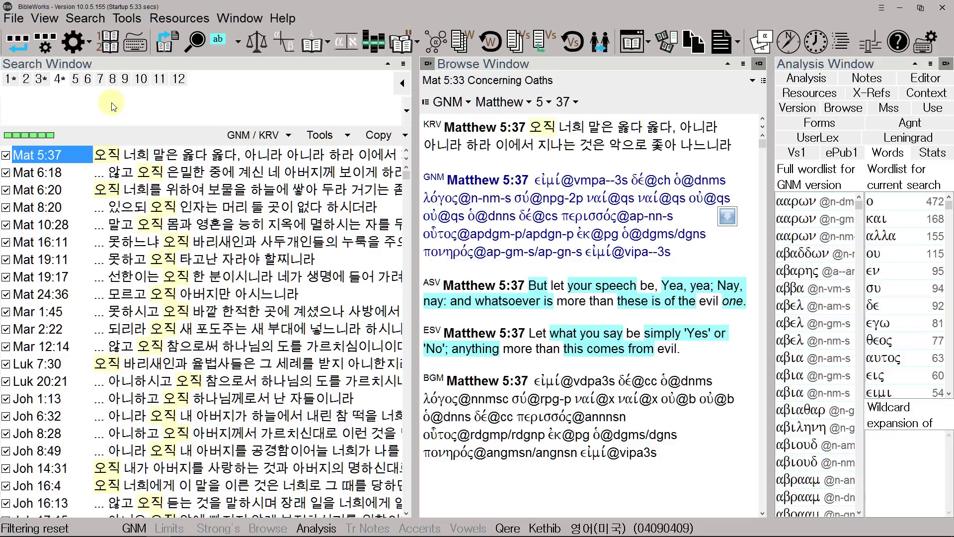
Search the unfiltered GNM version for .αγαπ*
type(".αγα")
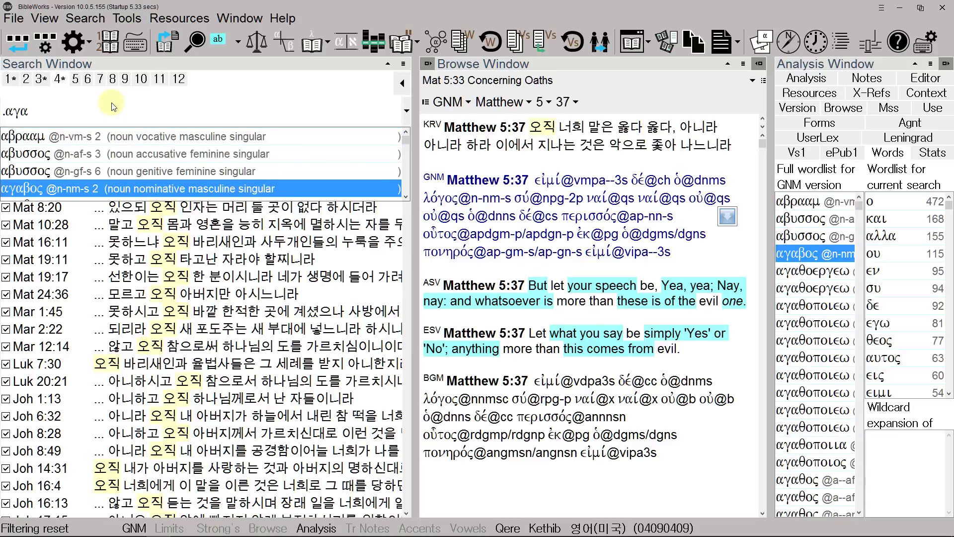
type("π*")
key("Return")
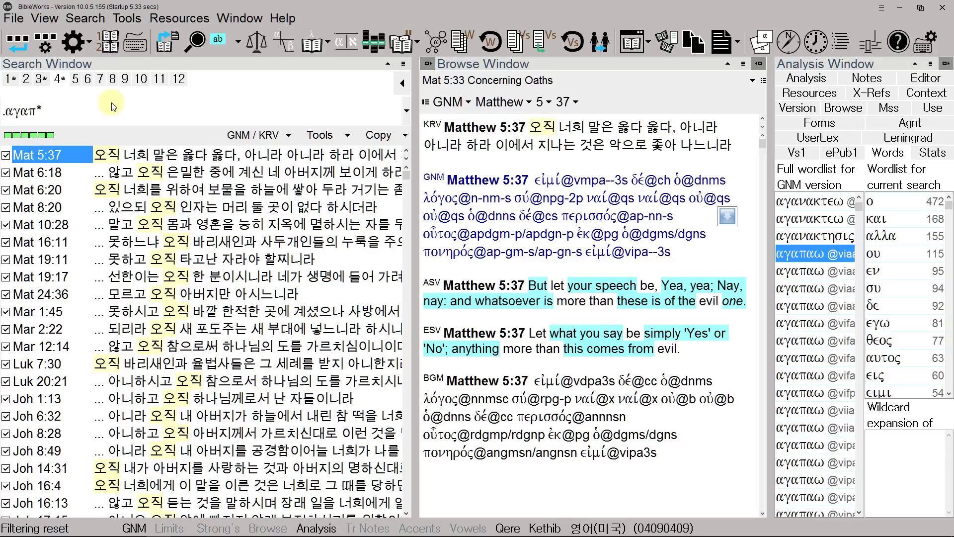
key("Return")
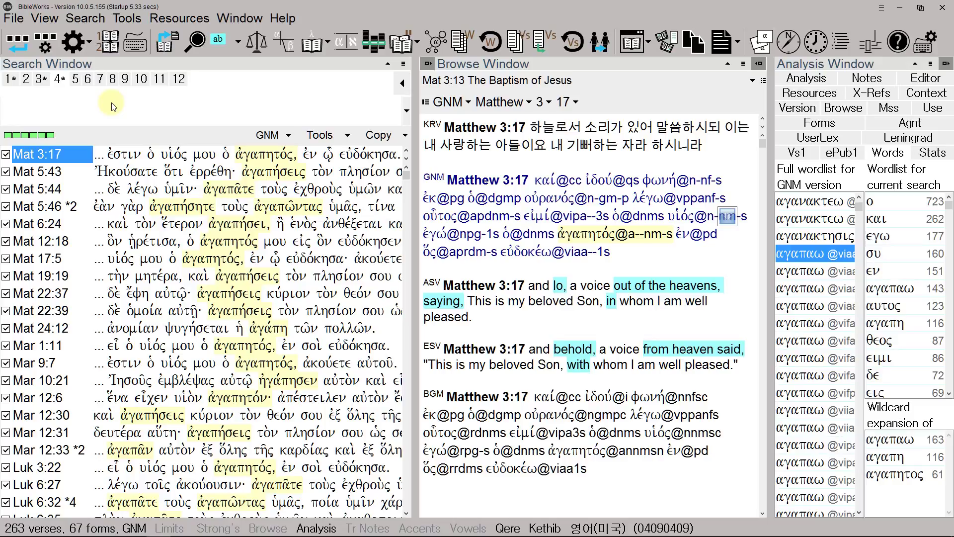
Filter searches with all current GNM results using the command f a, and switch the search version to ESV
type("fa")
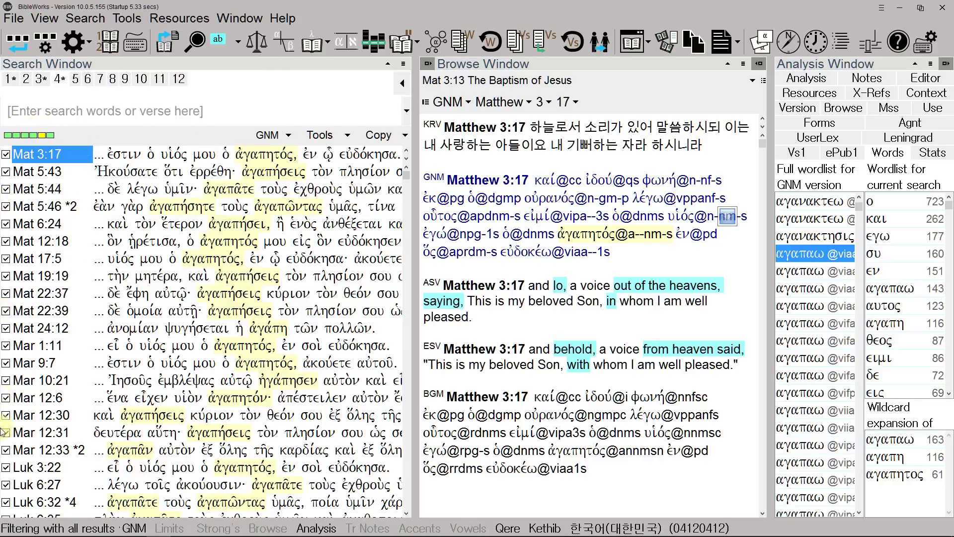
mouse_move(5, 490)
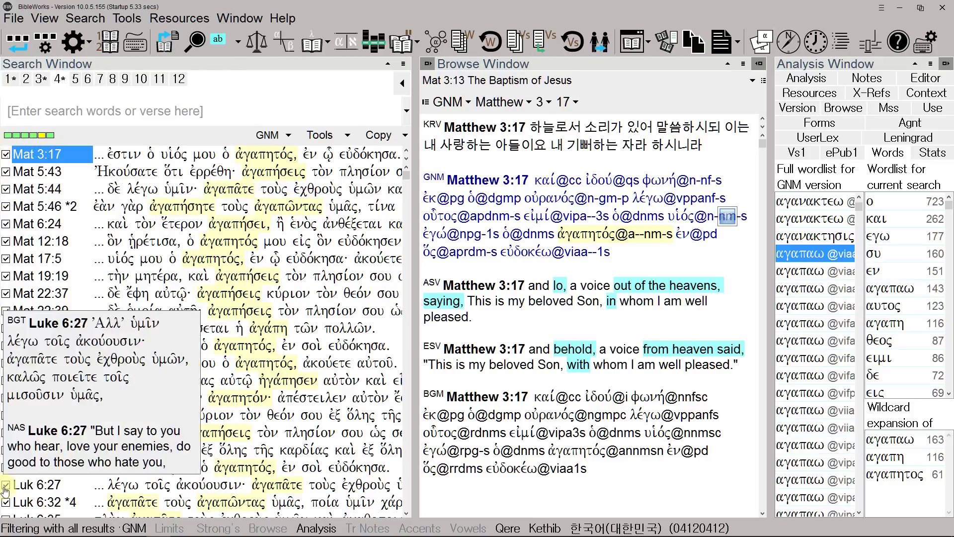
left_click(111, 109)
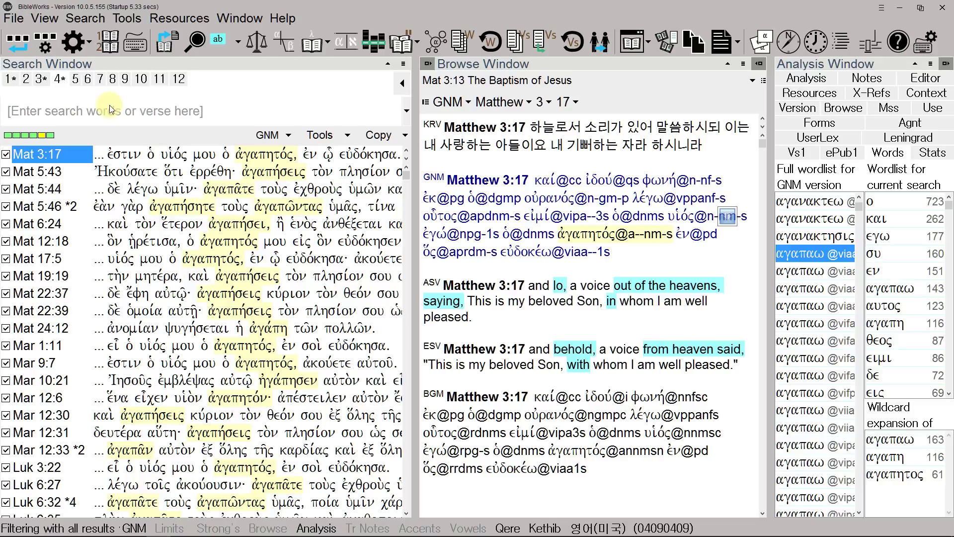
left_click(118, 106)
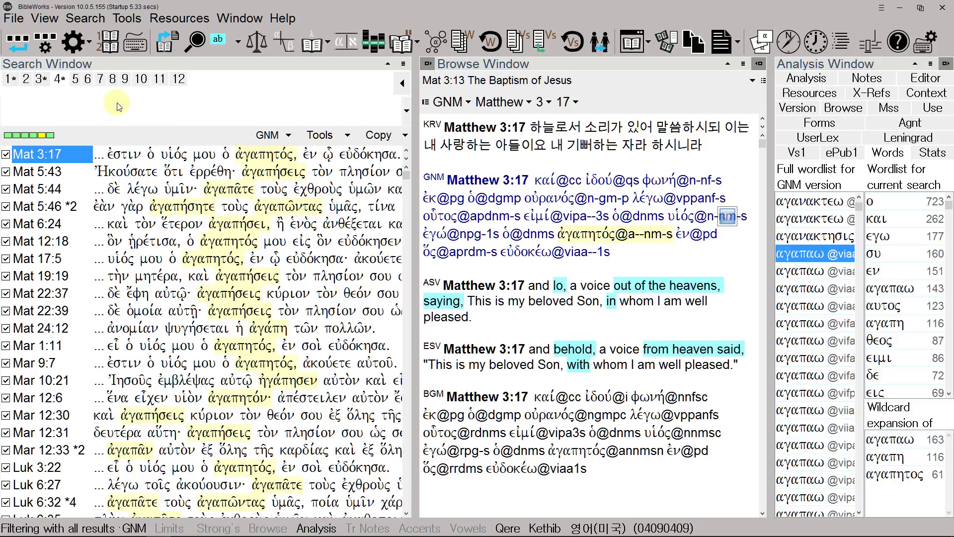
type("esv")
key("Return")
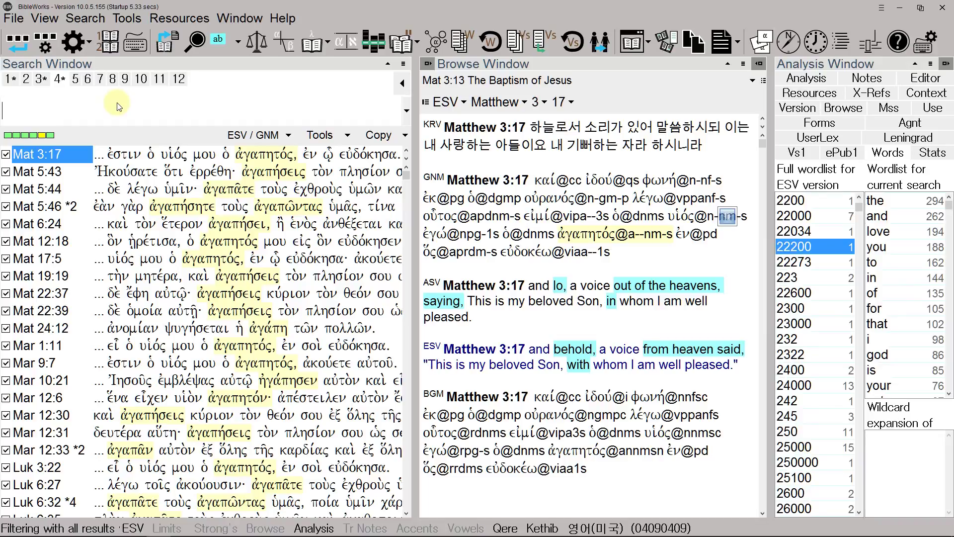
type("love")
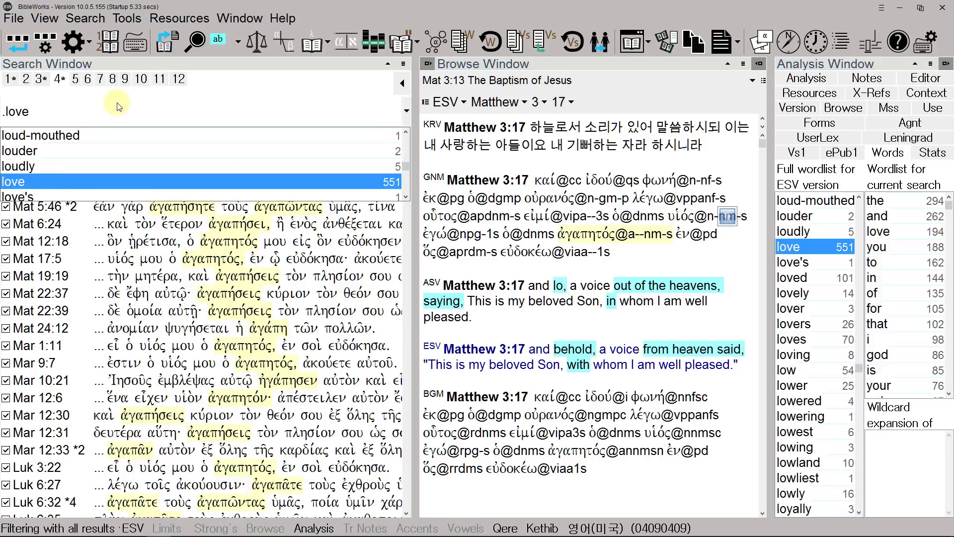
key("BackSpace")
key("BackSpace")
key("BackSpace")
key("BackSpace")
key("BackSpace")
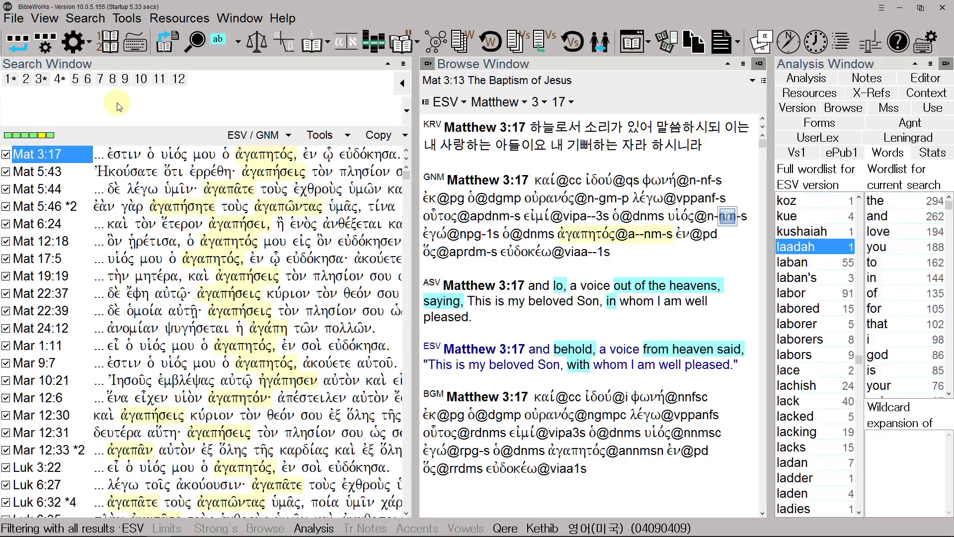
Set fuzzy searching to Porter Stemming (English only) and search the filtered ESV for .love
right_click(118, 105)
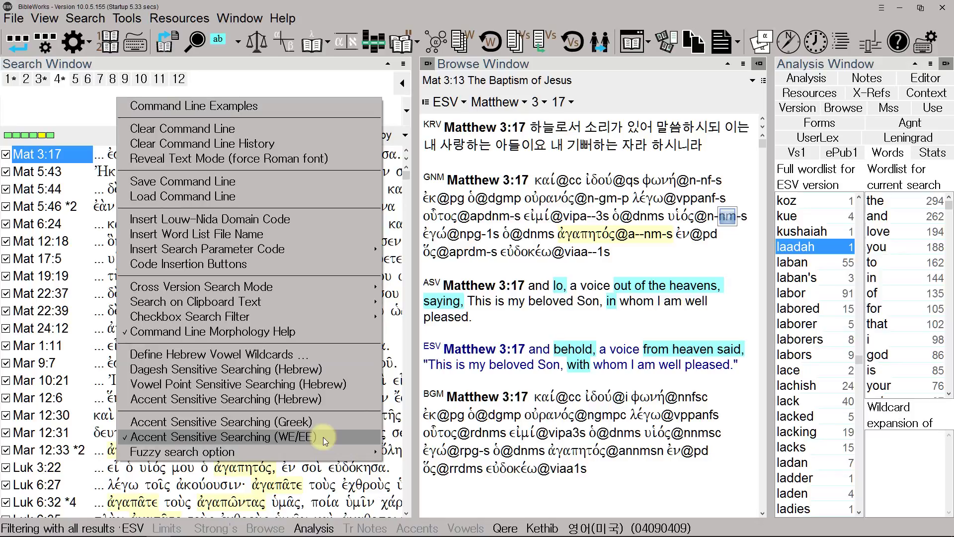
mouse_move(324, 452)
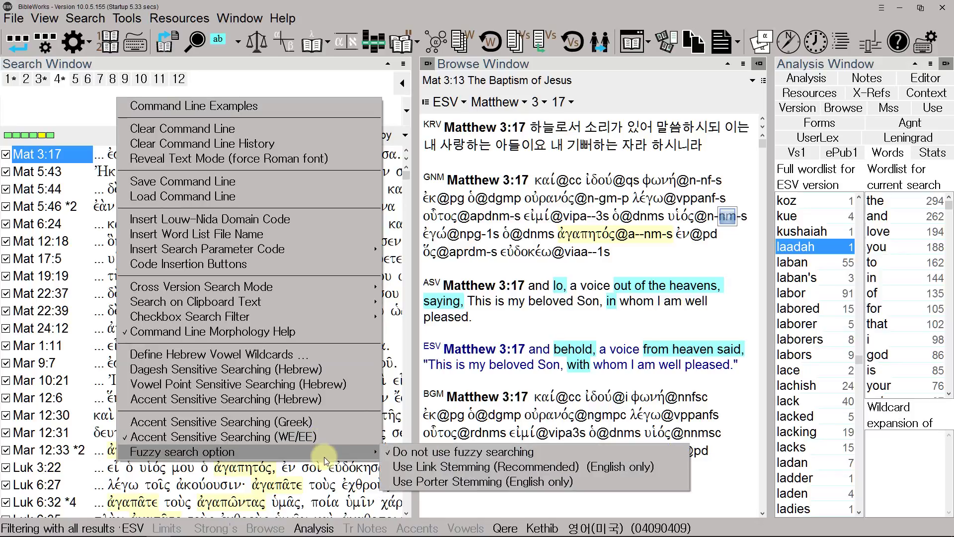
left_click(439, 482)
left_click(107, 113)
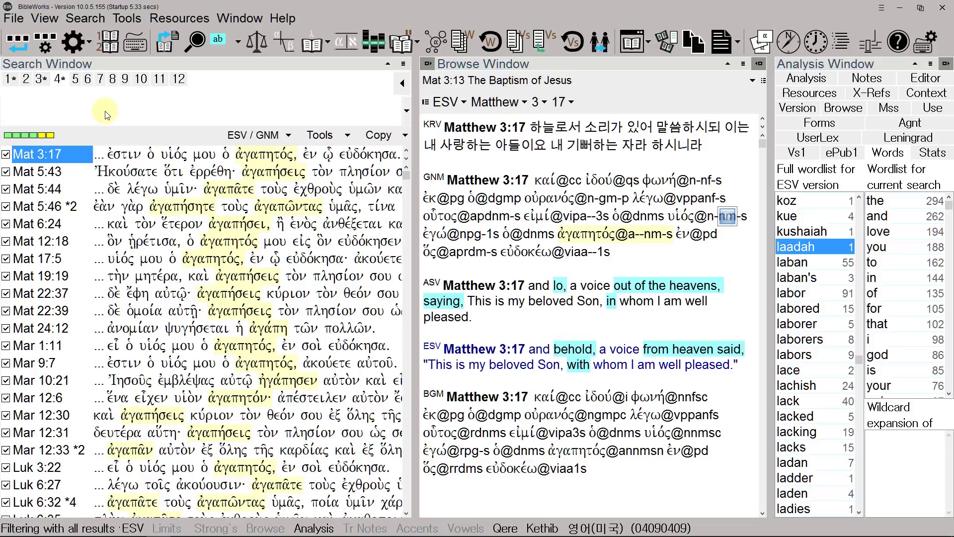
type(".love")
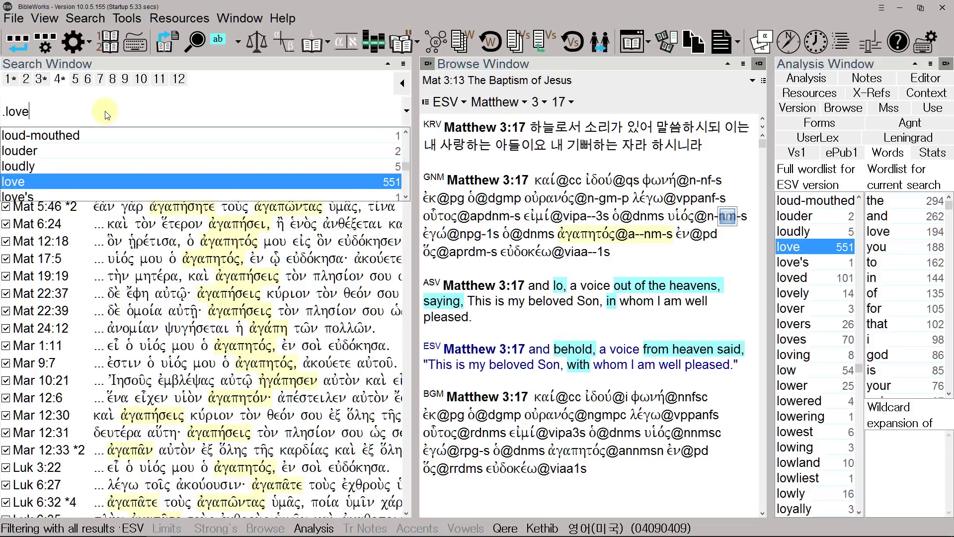
key("Return")
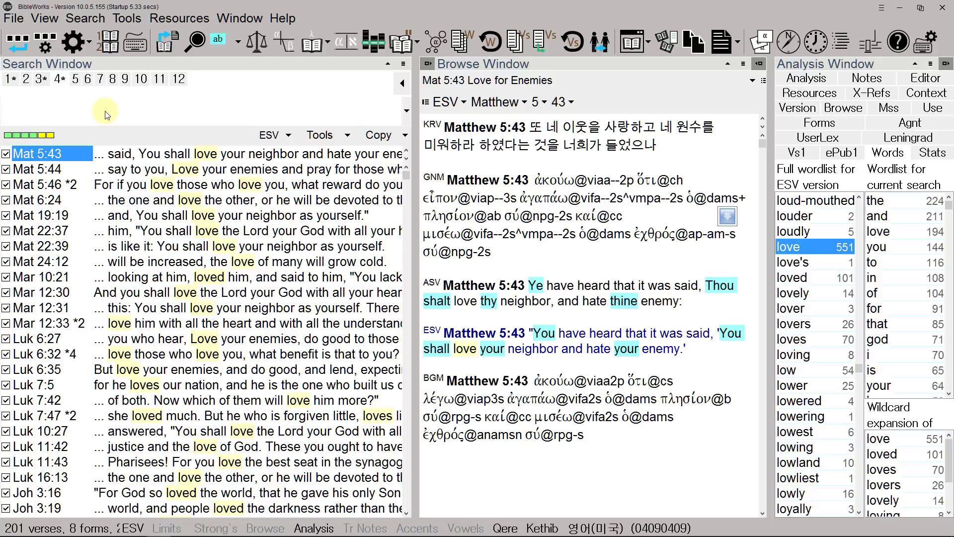
Switch the search version to KRV and search it for .사랑* within the filtered results
right_click(106, 114)
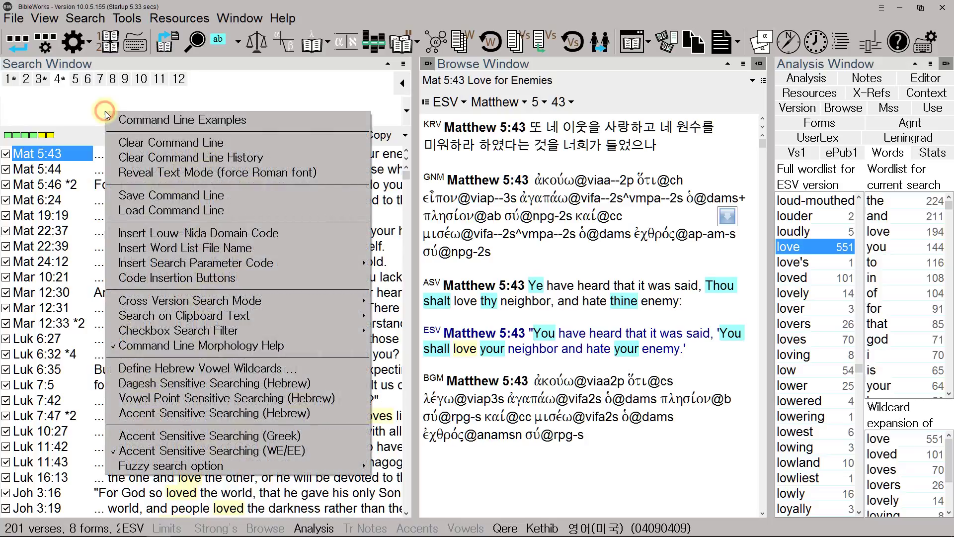
left_click(42, 106)
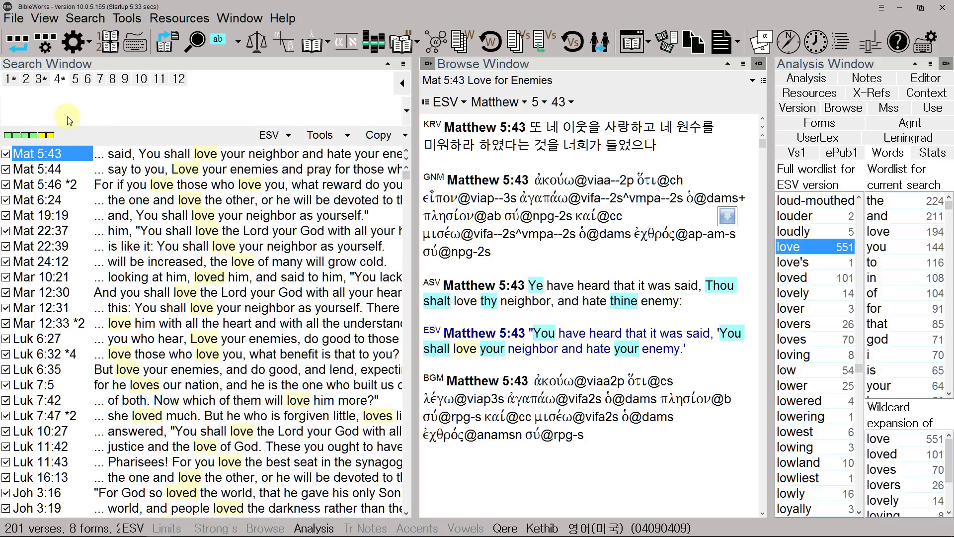
type("krv")
key("Return")
type(".사랑")
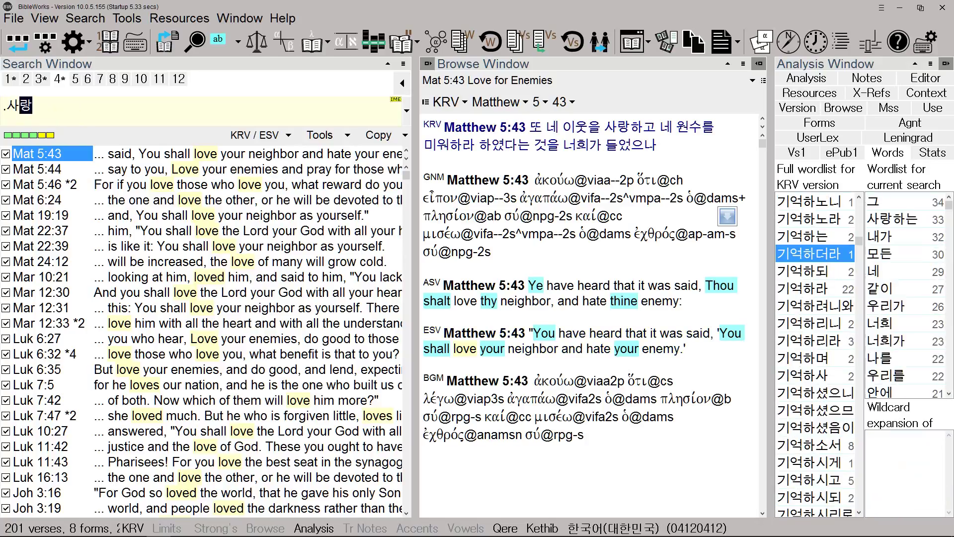
type("*")
key("Return")
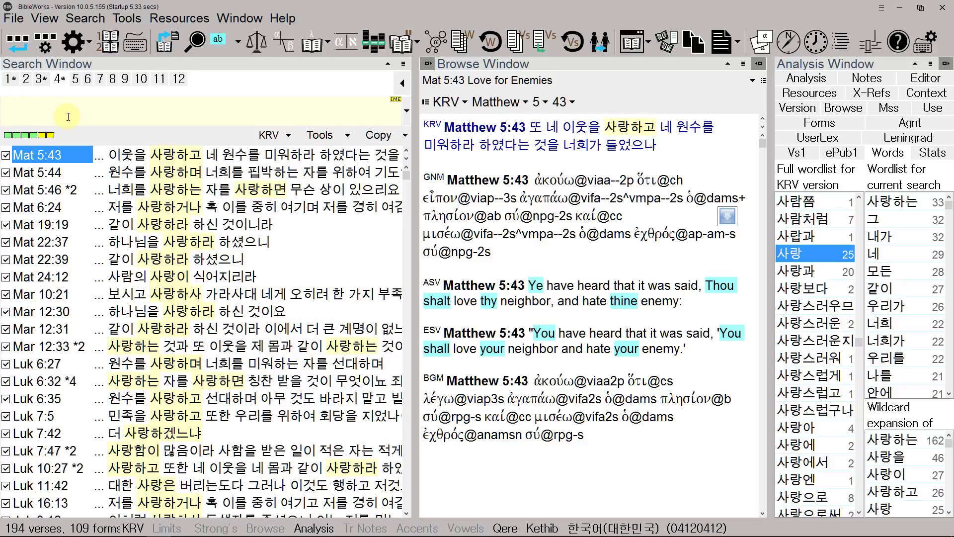
Turn off fuzzy searching for the command line
right_click(68, 116)
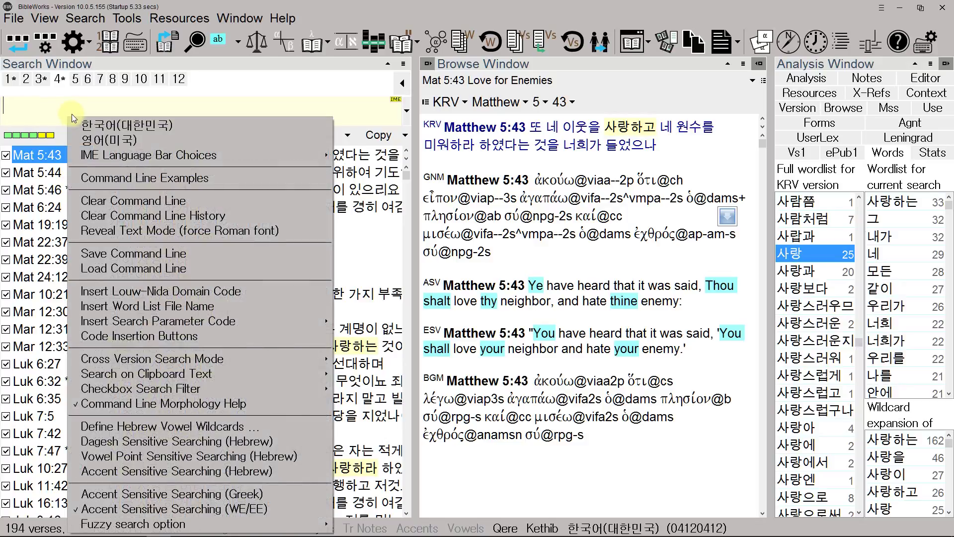
mouse_move(185, 525)
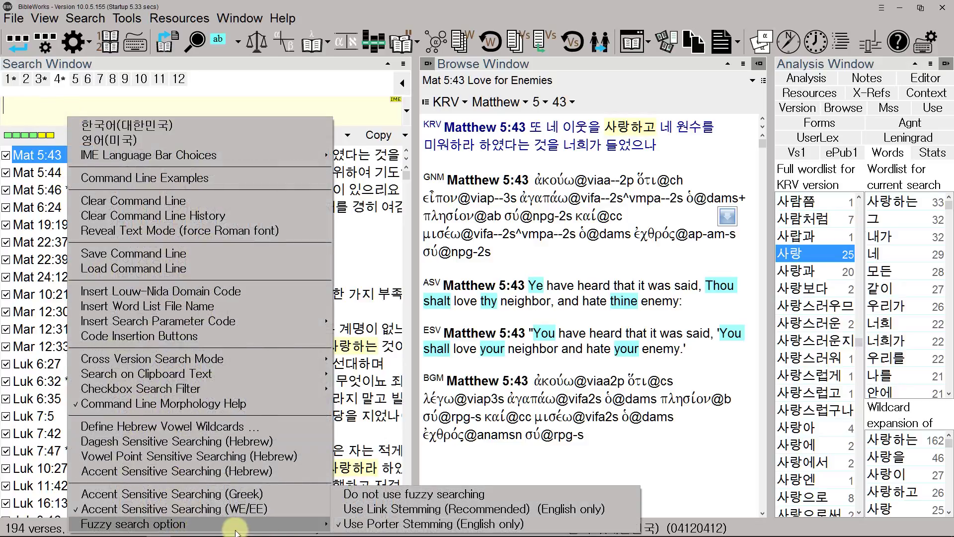
left_click(392, 525)
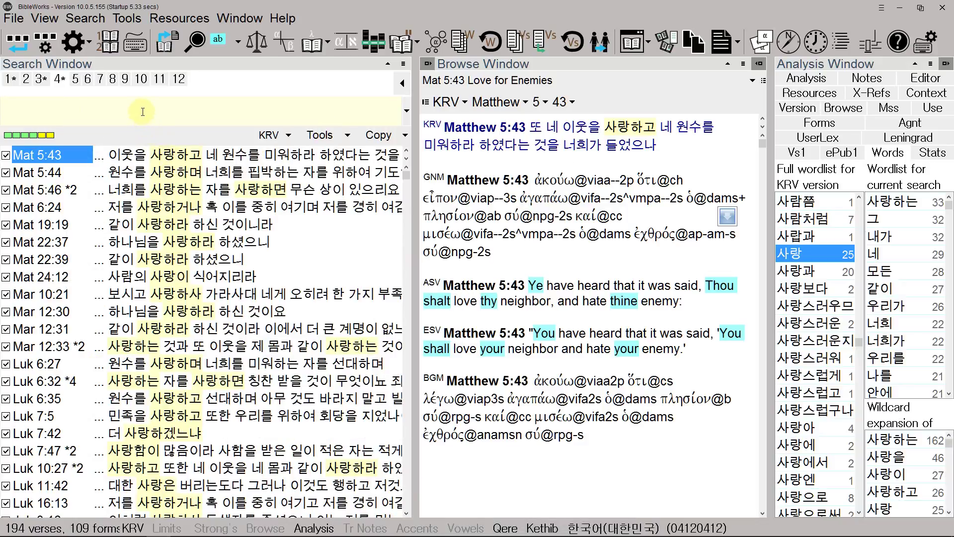
right_click(143, 112)
mouse_move(278, 518)
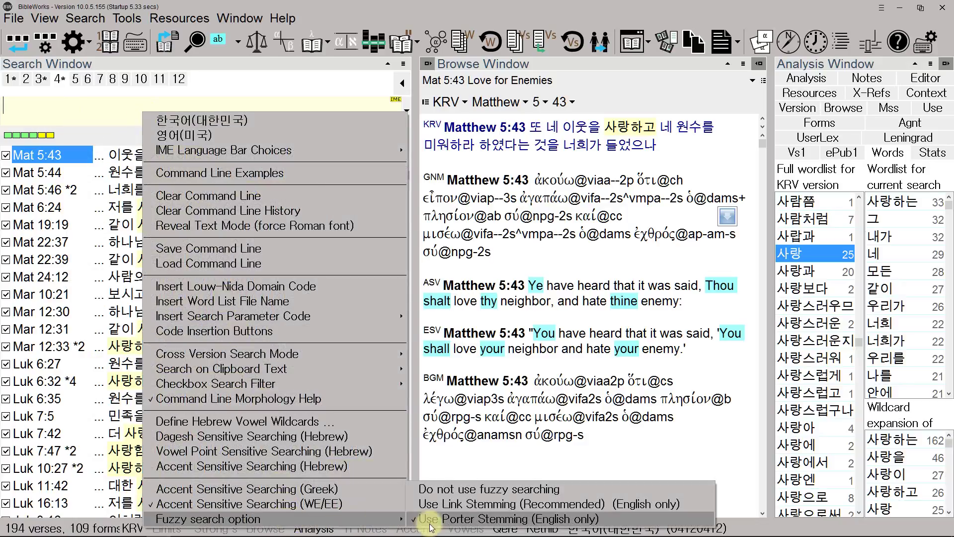
left_click(445, 490)
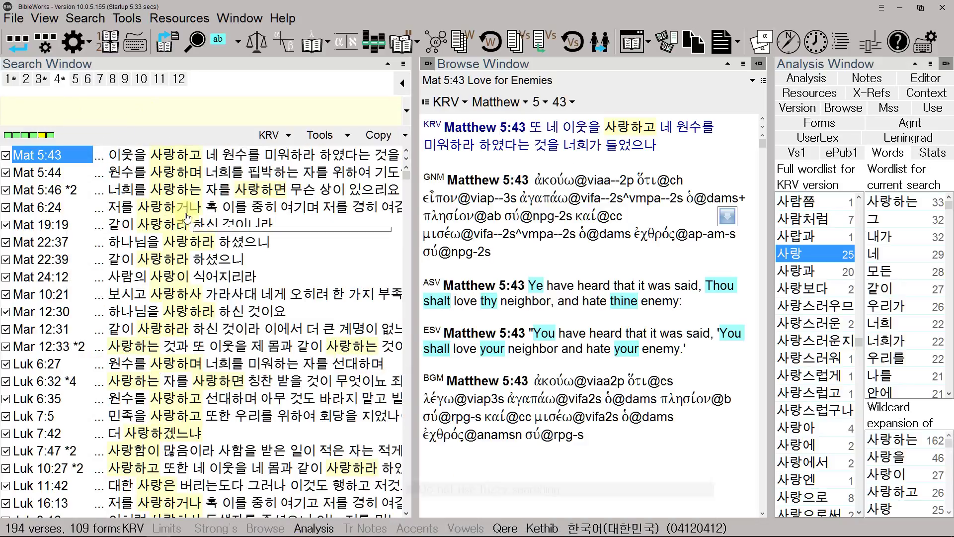
Reset the search filter so that searches are no longer limited to the earlier results
left_click(119, 98)
type("f")
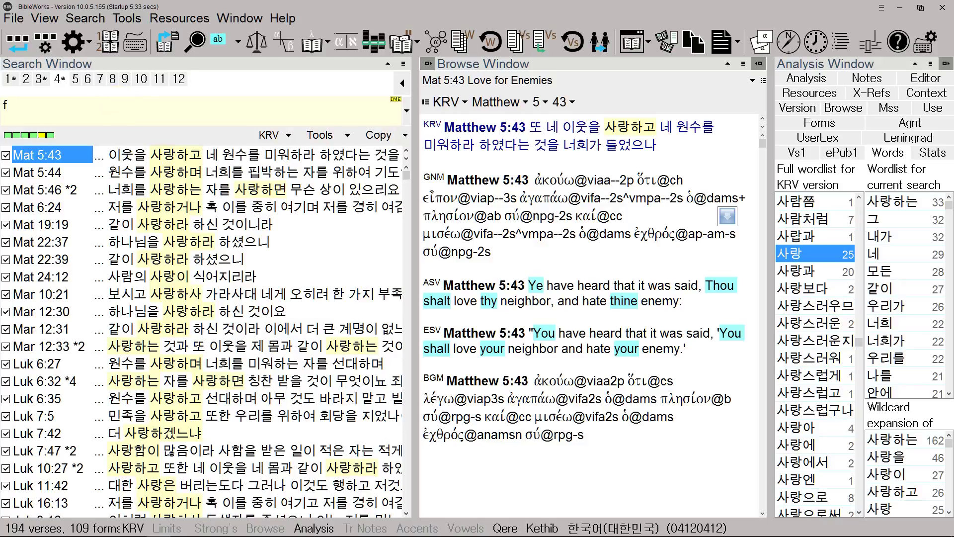
key("BackSpace")
key("BackSpace")
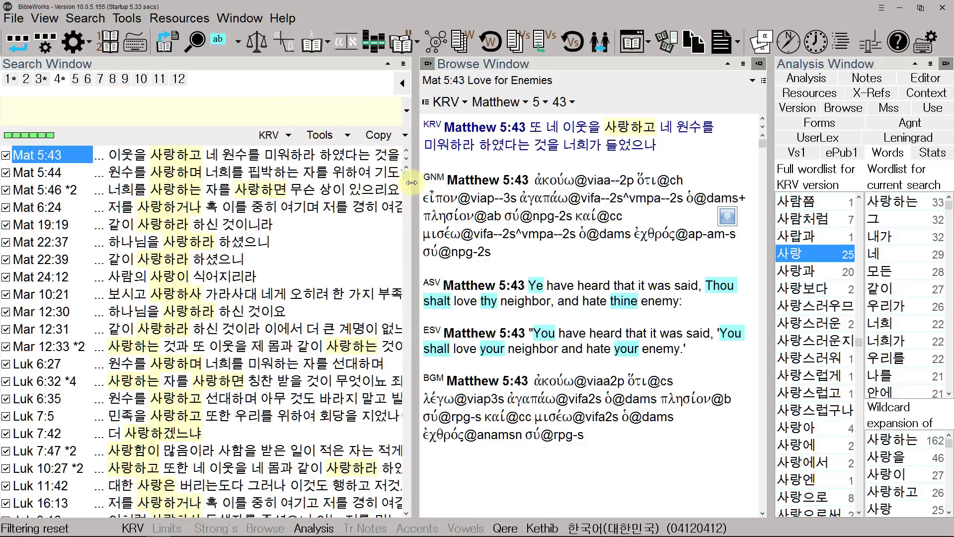
Narrow the Search Window and look over the options available for the command line
left_click_drag(416, 189, 325, 196)
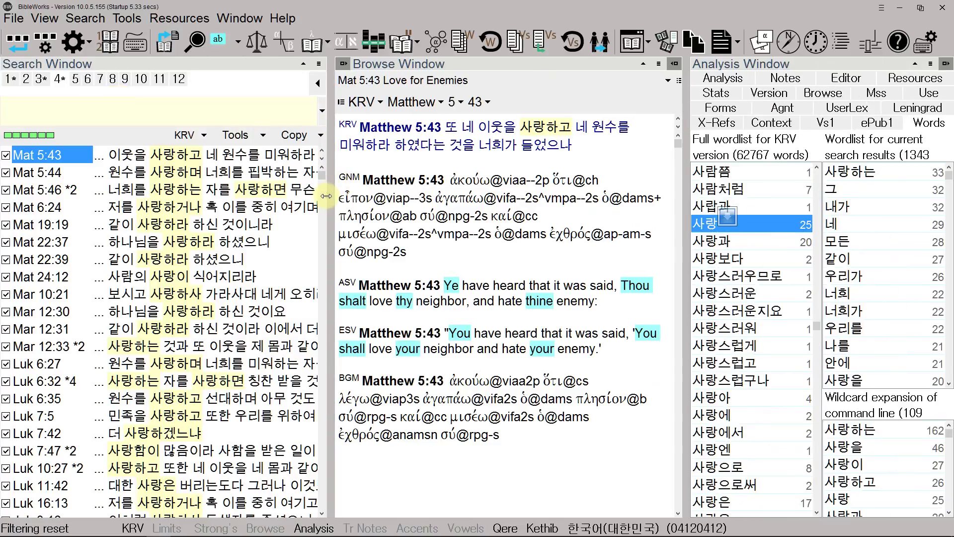
right_click(276, 117)
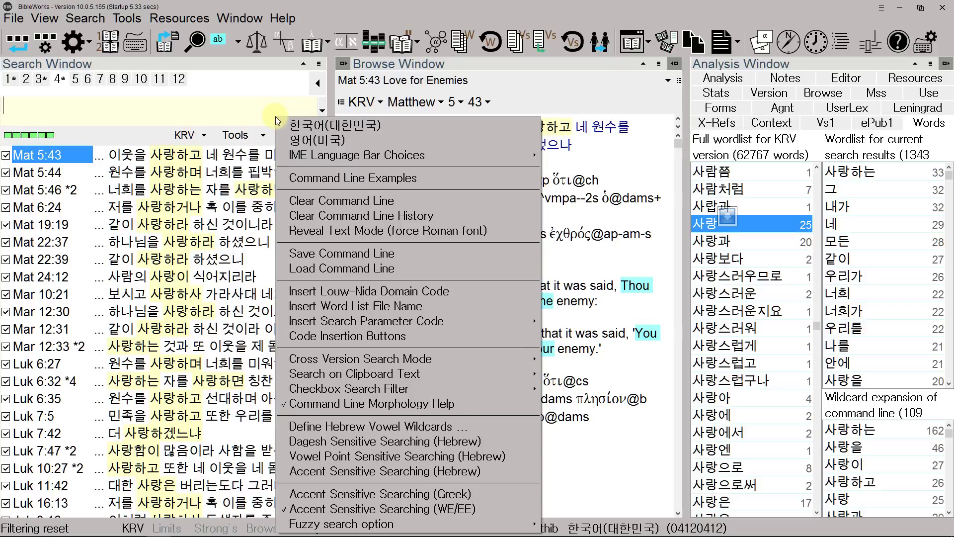
right_click(236, 122)
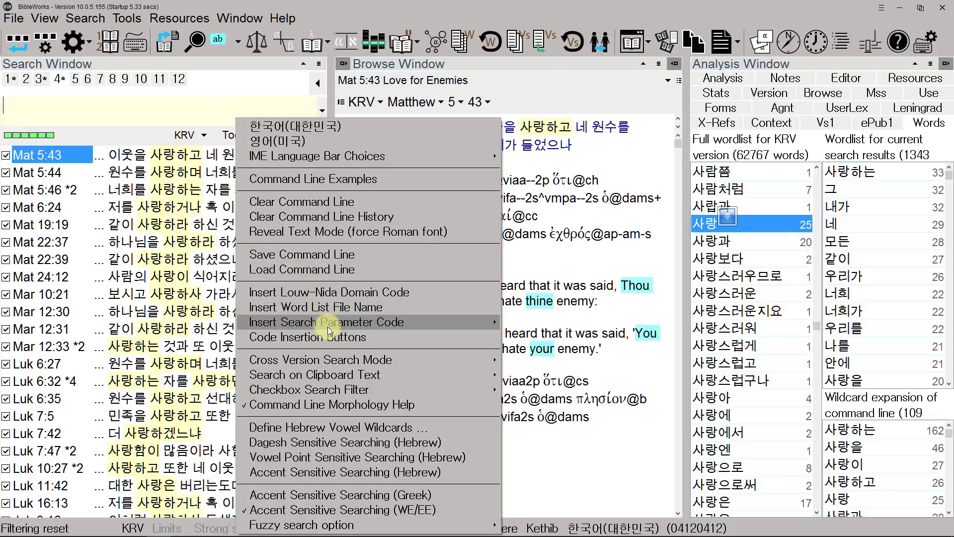
mouse_move(327, 326)
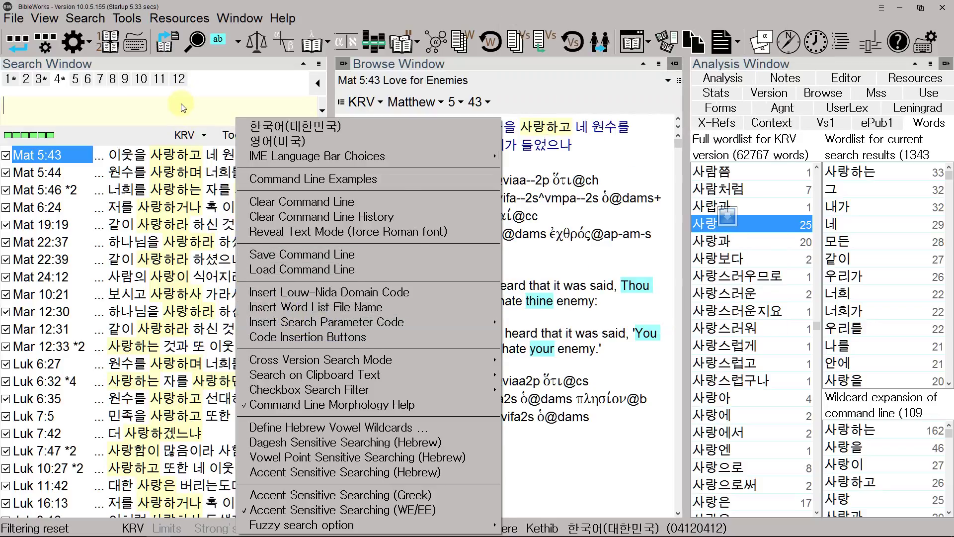
left_click(183, 108)
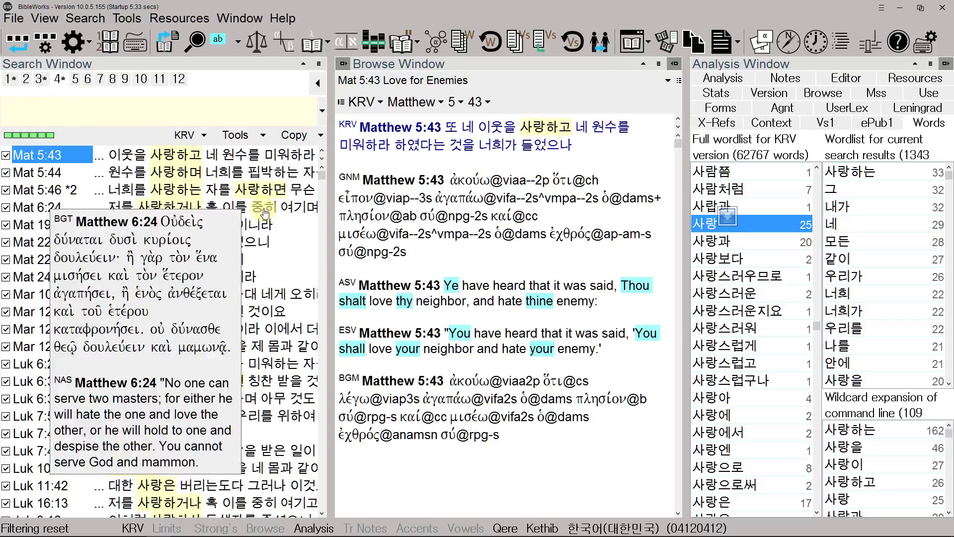
Narrow the Search Window further and adjust the boundary between the Browse and Analysis windows
left_click_drag(327, 225, 254, 226)
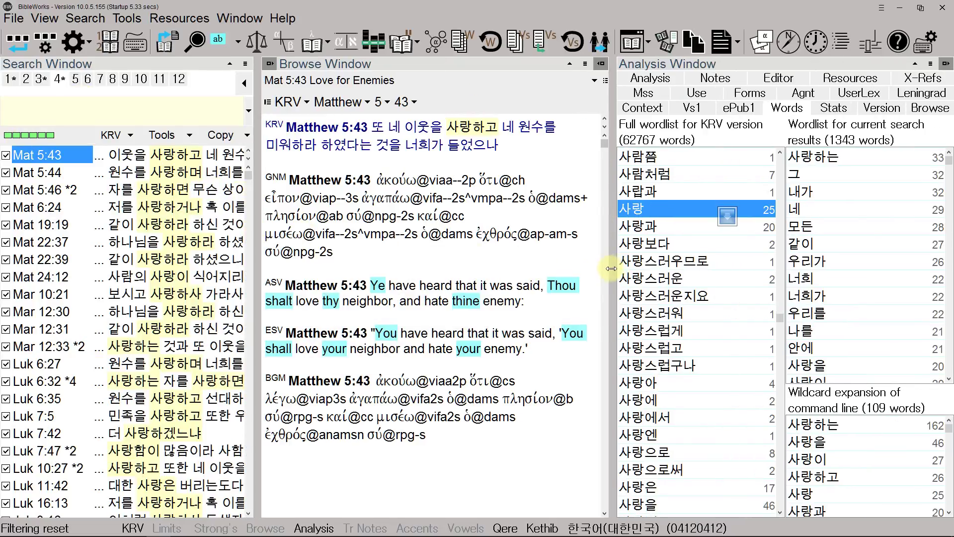
left_click_drag(614, 268, 549, 285)
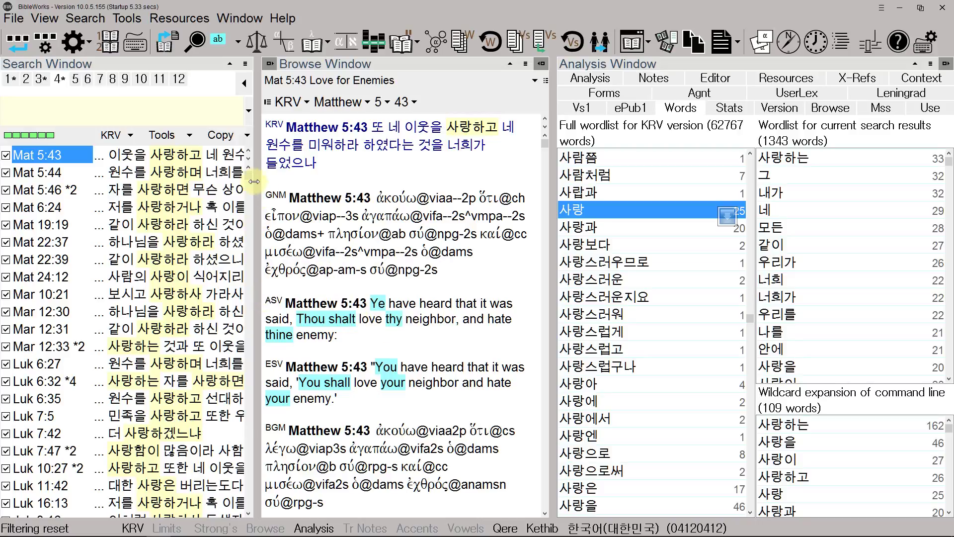
left_click_drag(252, 191, 236, 190)
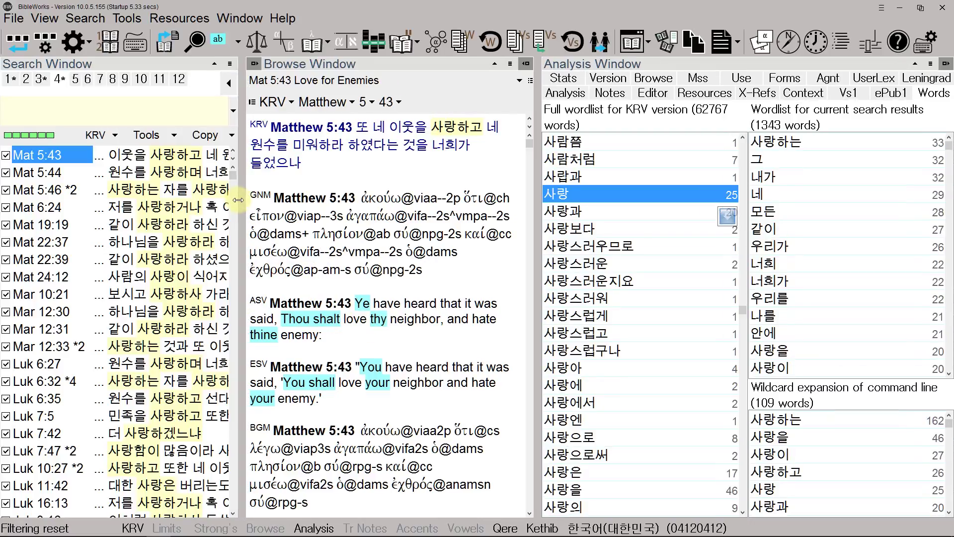
left_click_drag(540, 234, 584, 233)
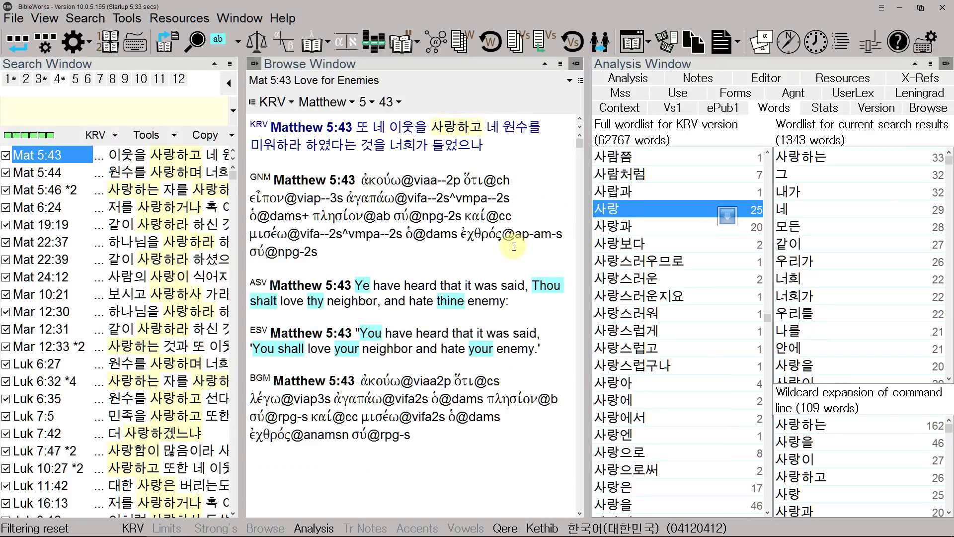
Look over the available text analysis tools, and widen the Browse Window towards the Analysis Window
left_click(201, 121)
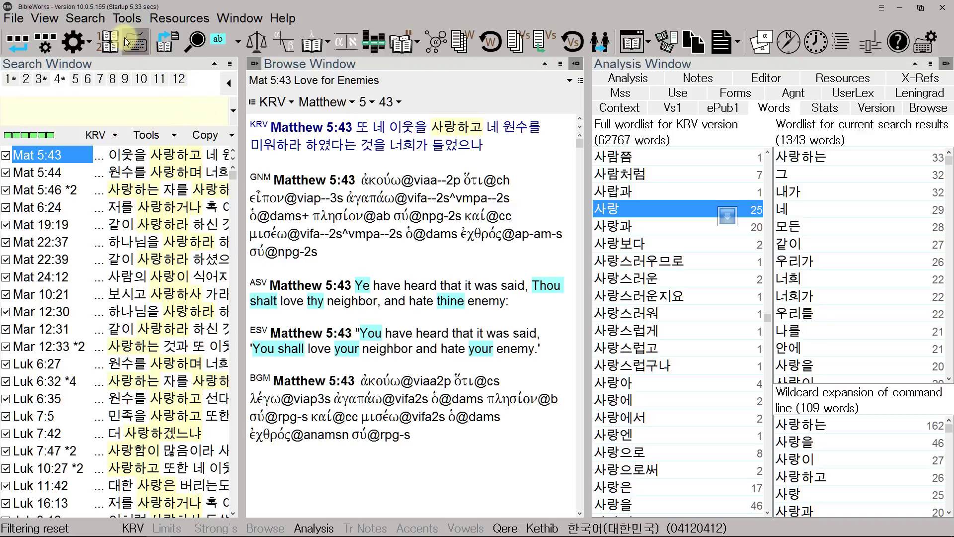
left_click(125, 20)
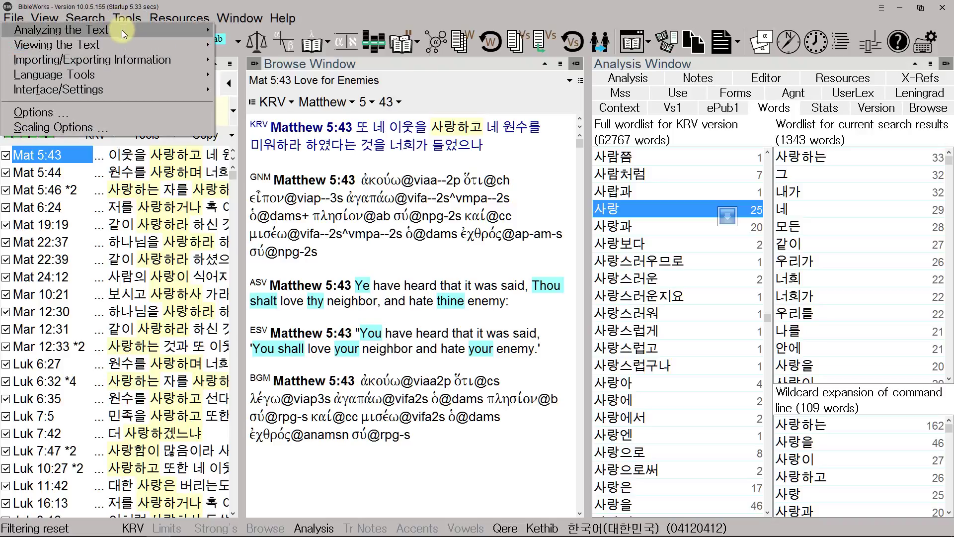
mouse_move(121, 29)
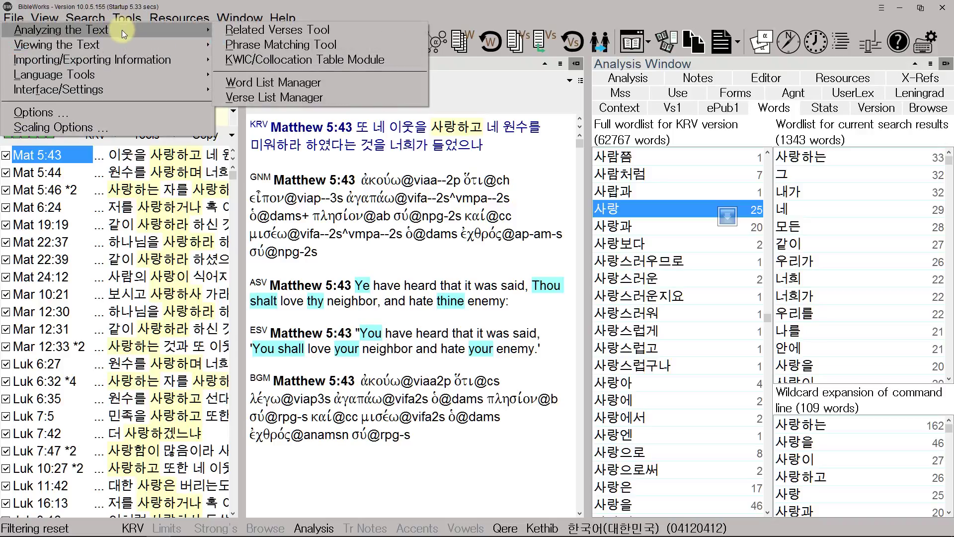
left_click(332, 41)
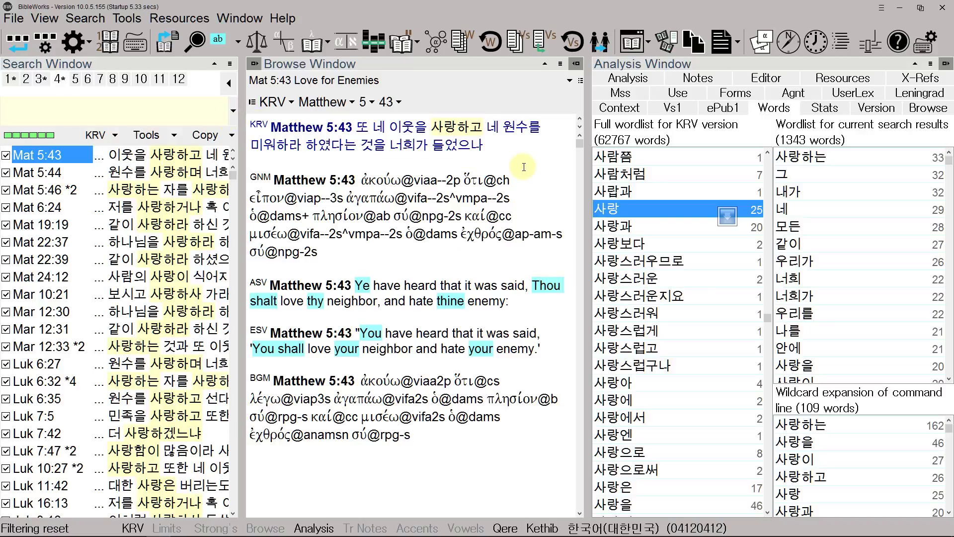
left_click_drag(588, 174, 638, 176)
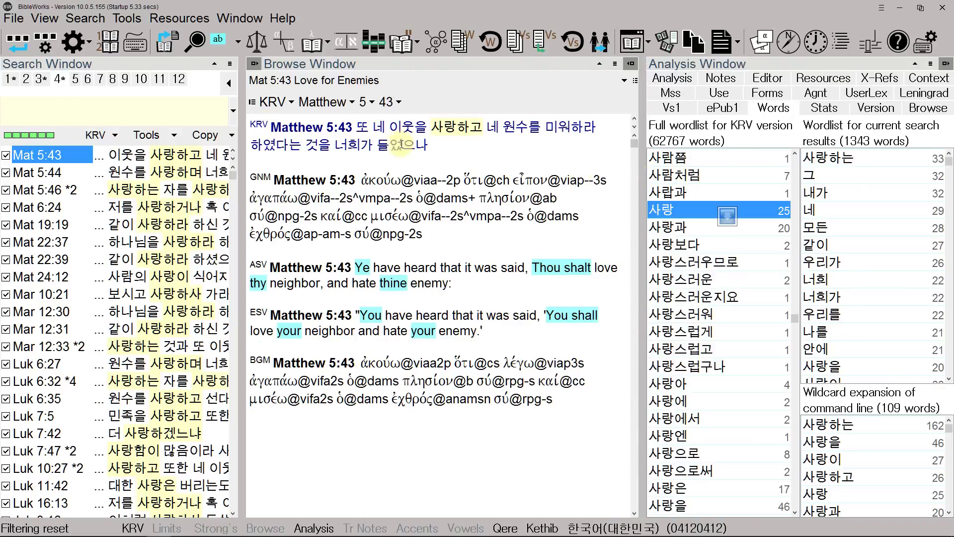
left_click(177, 110)
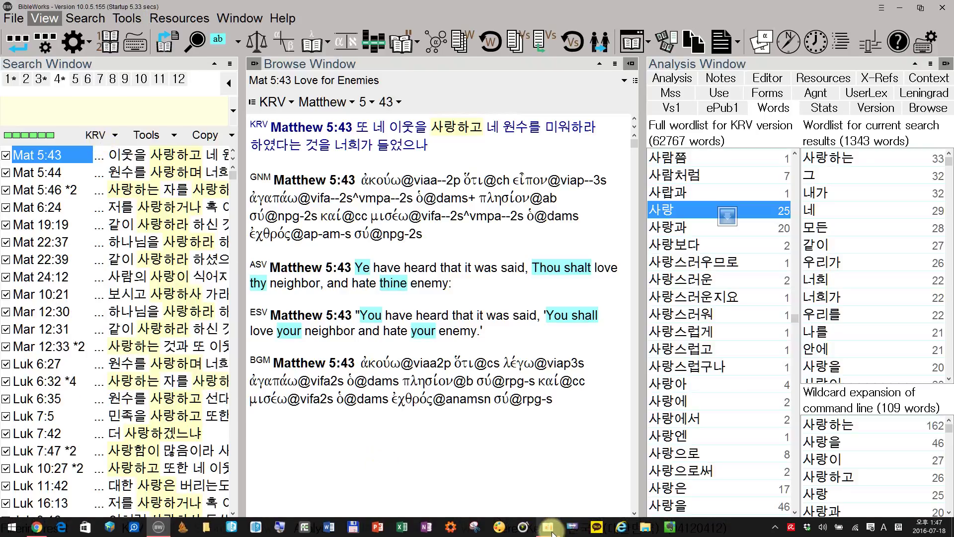
left_click(560, 528)
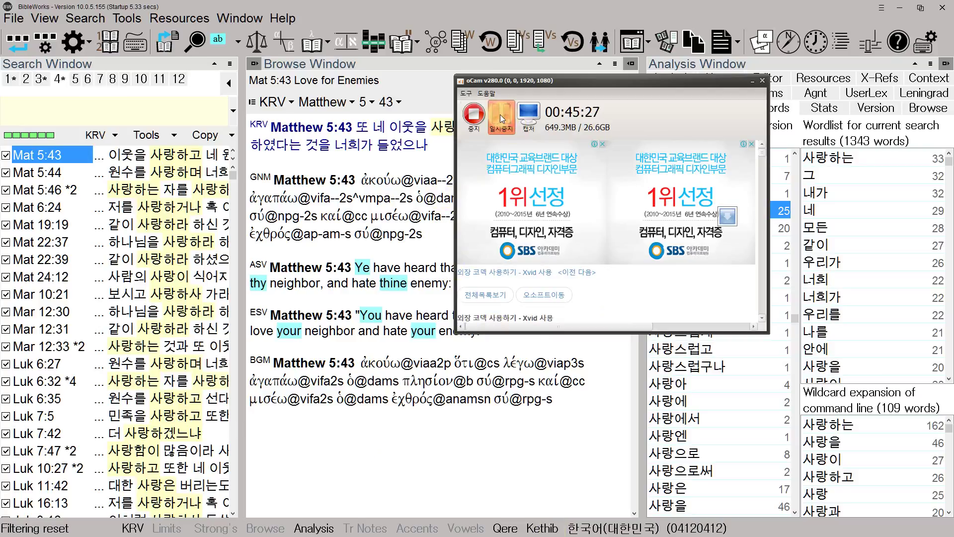